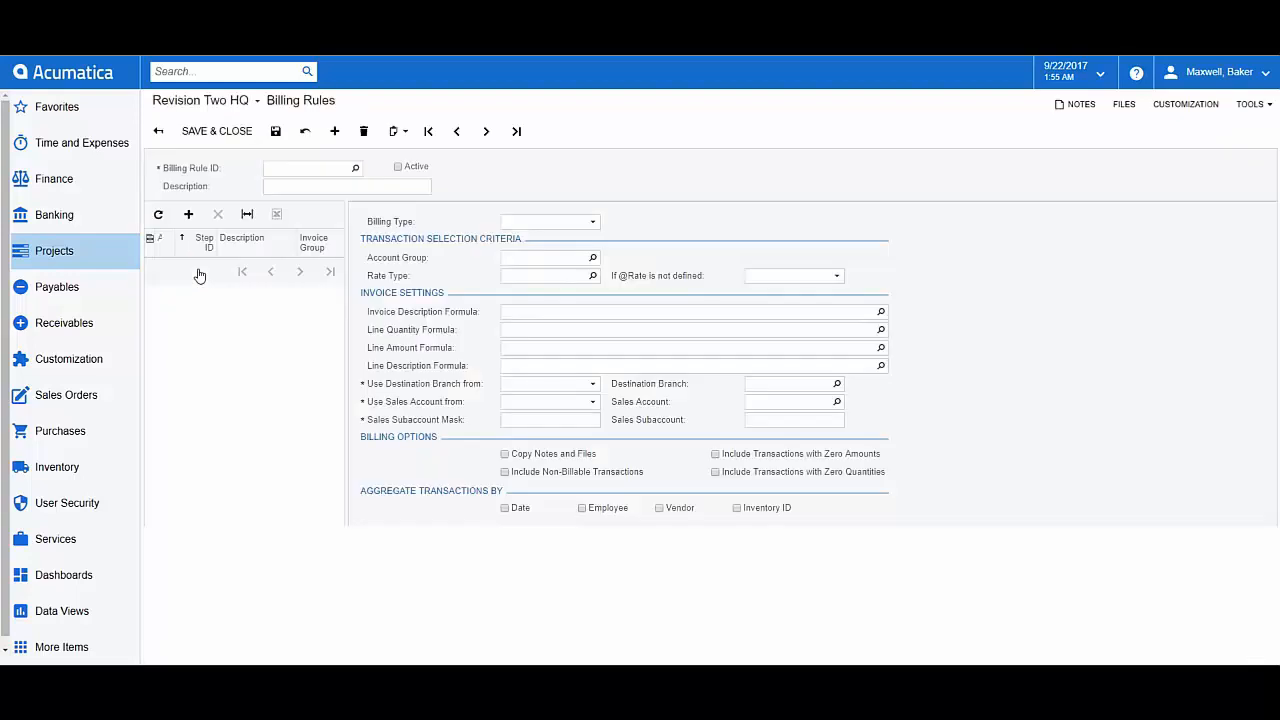
Review the settings of the travel, labor and subcontractor steps in the TM billing rule.
{"action": "left_click", "coordinate": [243, 266]}
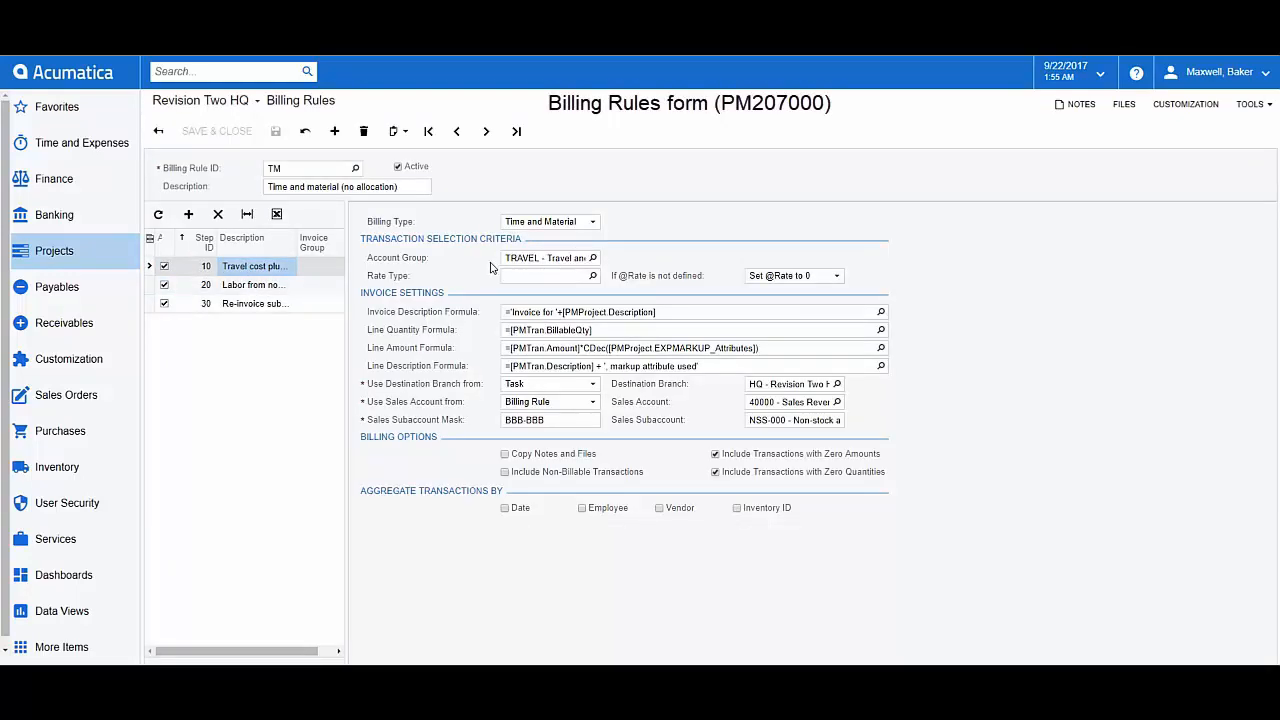
{"action": "left_click", "coordinate": [256, 285]}
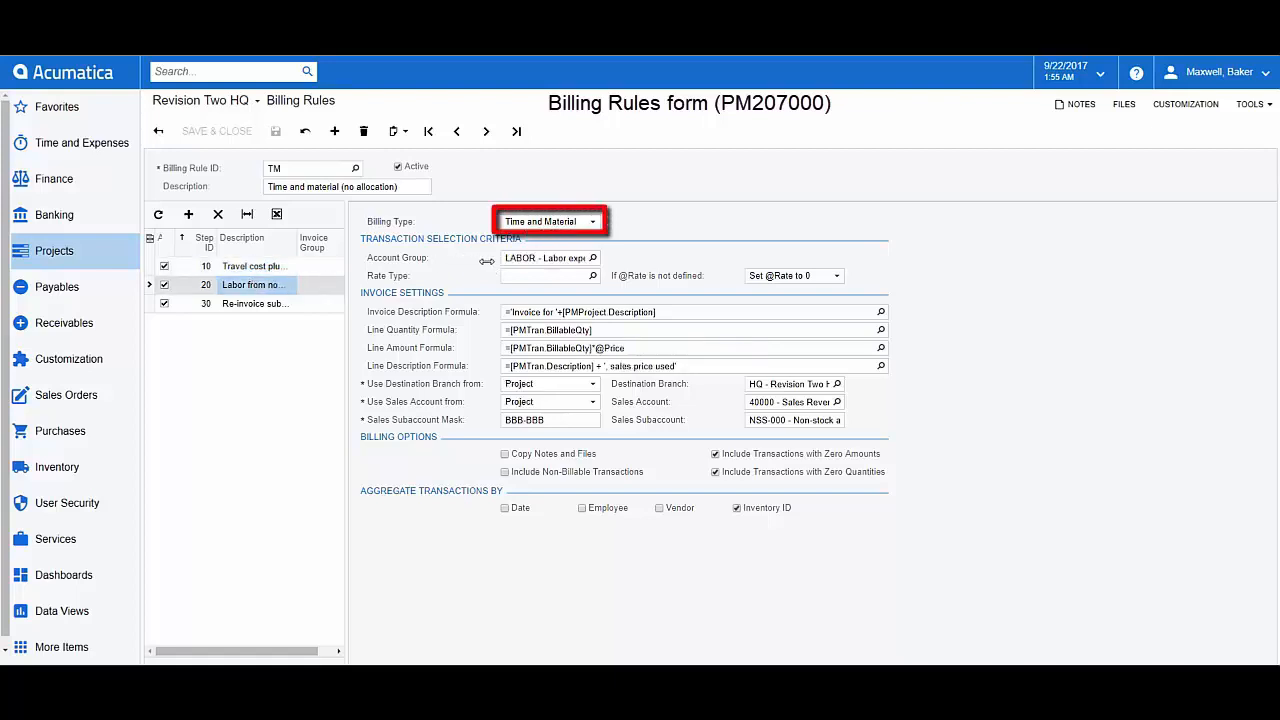
{"action": "left_click", "coordinate": [243, 303]}
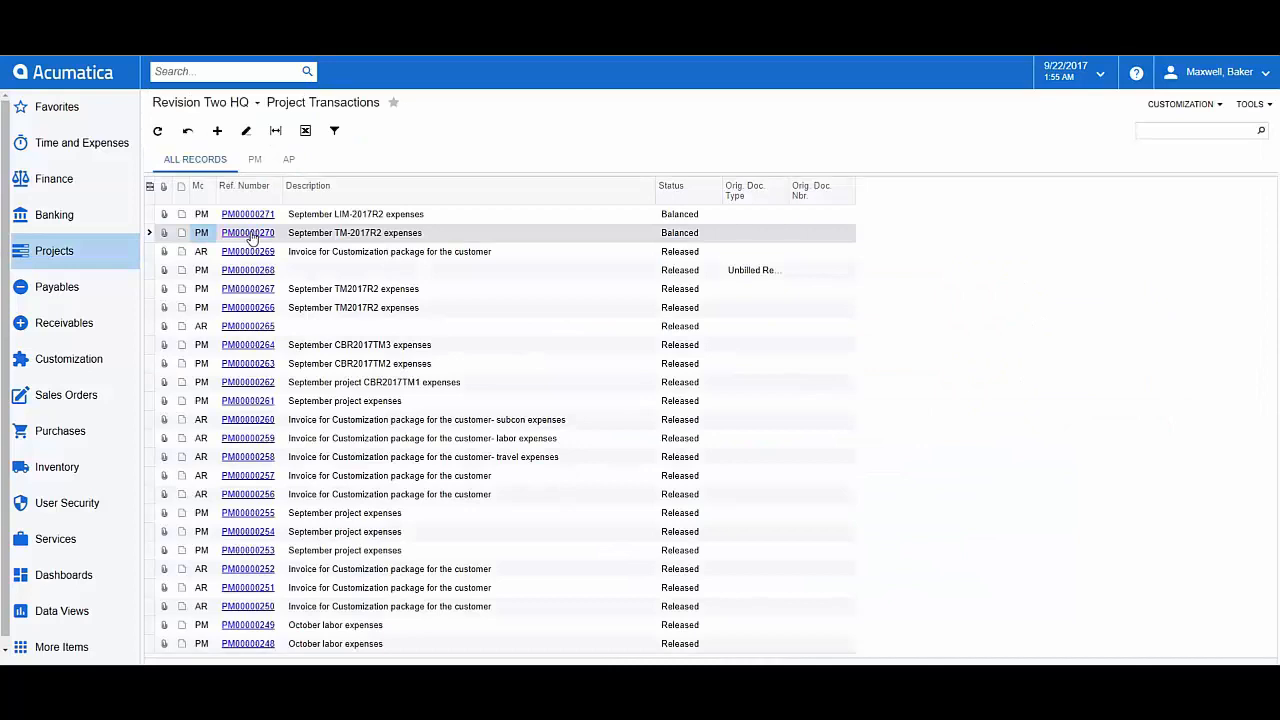
Open the September TM-2017R2 expenses project transaction and release it.
{"action": "left_click", "coordinate": [251, 234]}
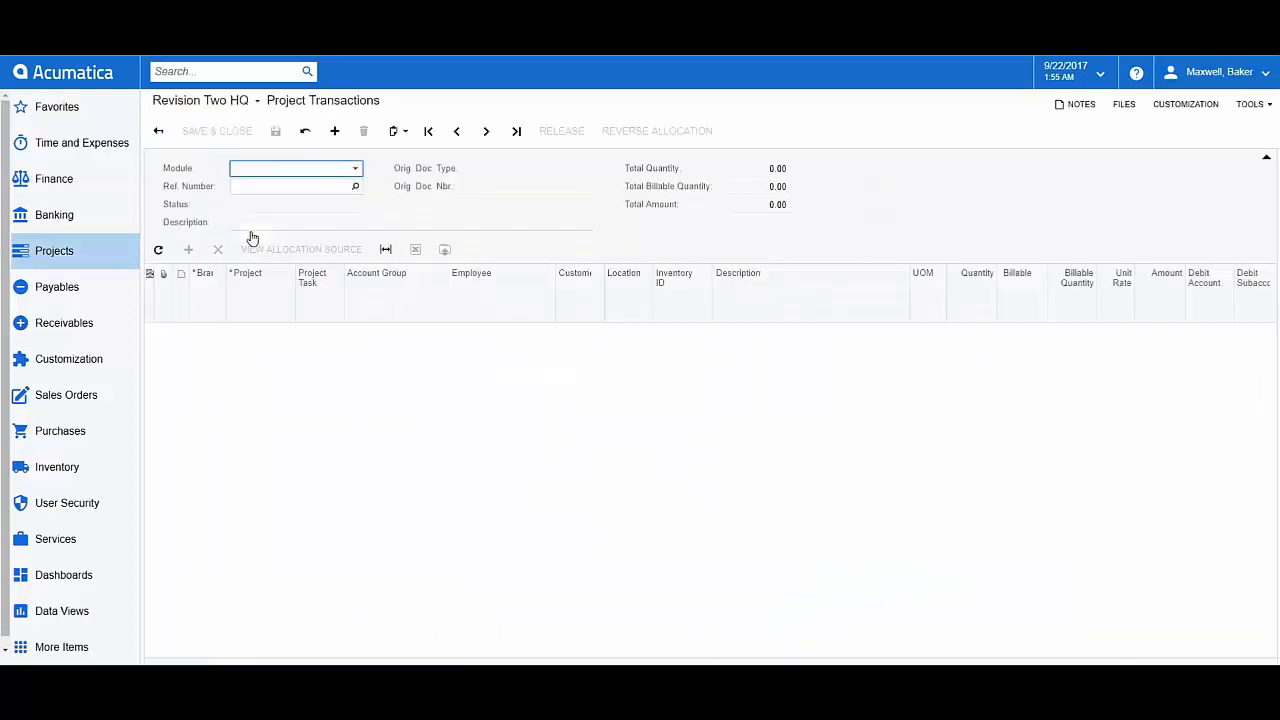
{"action": "left_click", "coordinate": [559, 133]}
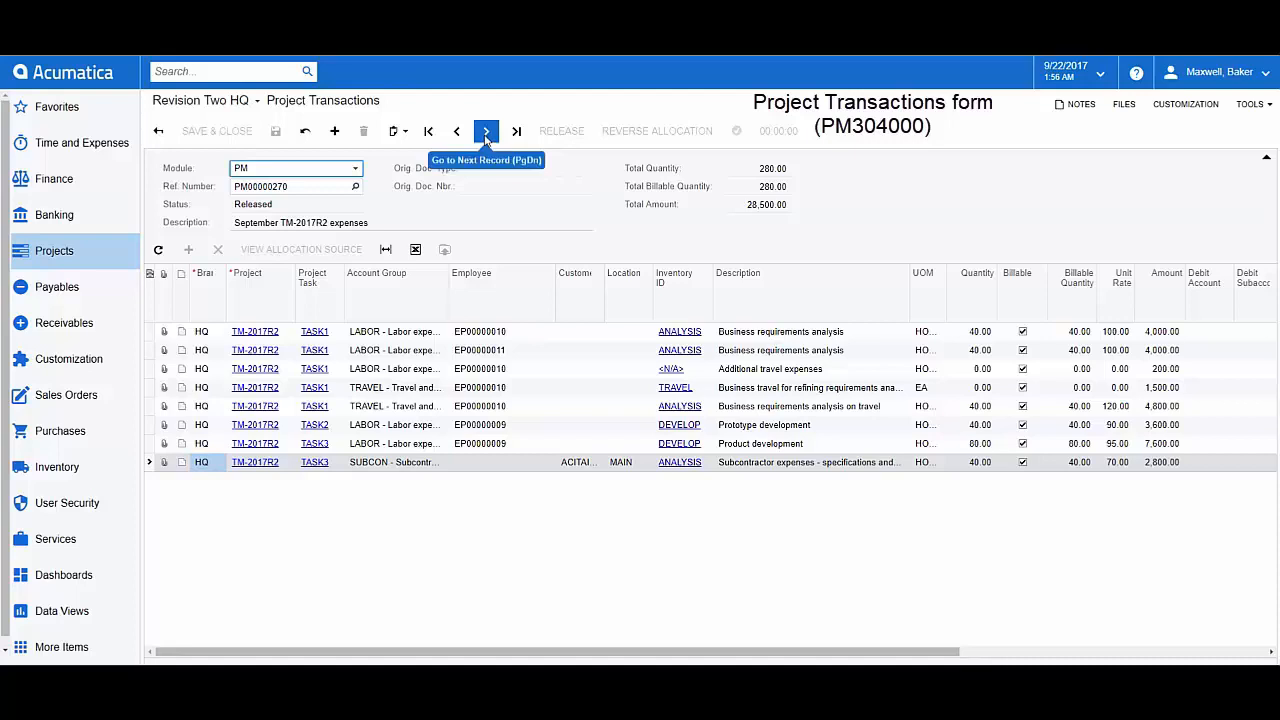
Open the TM billing rule again from the project billing rules.
{"action": "left_click", "coordinate": [111, 262]}
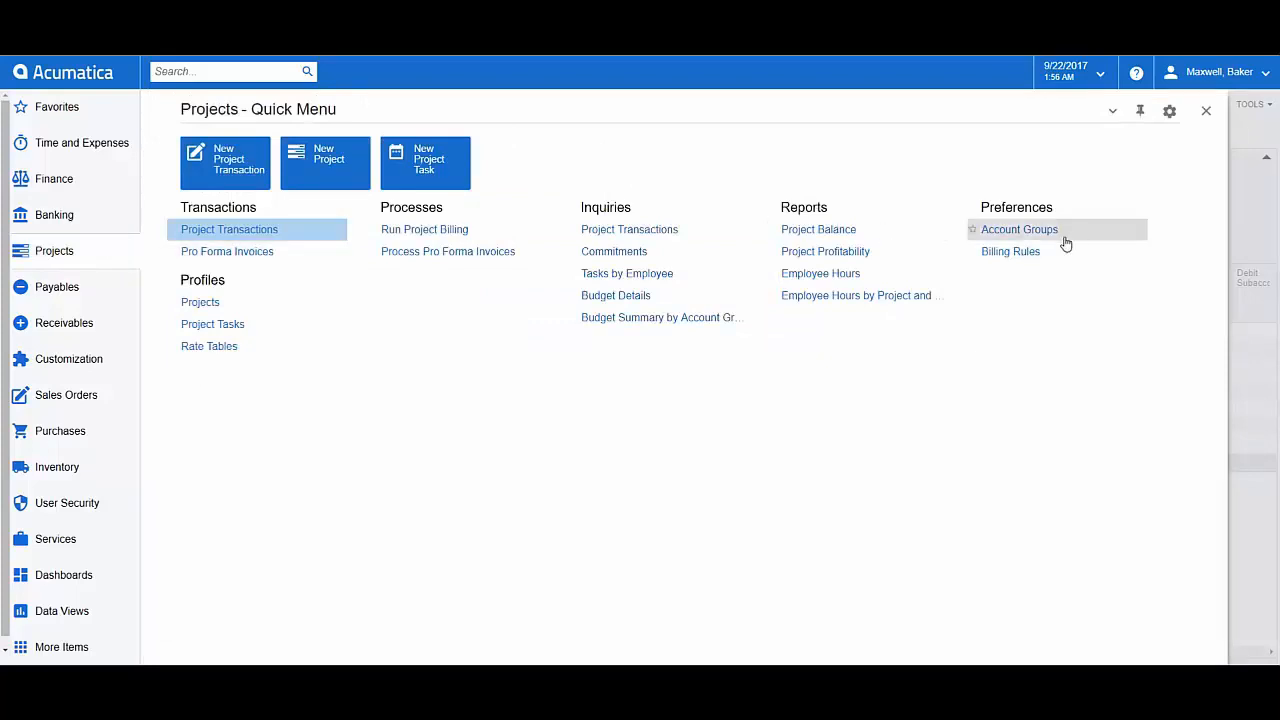
{"action": "left_click", "coordinate": [1030, 251]}
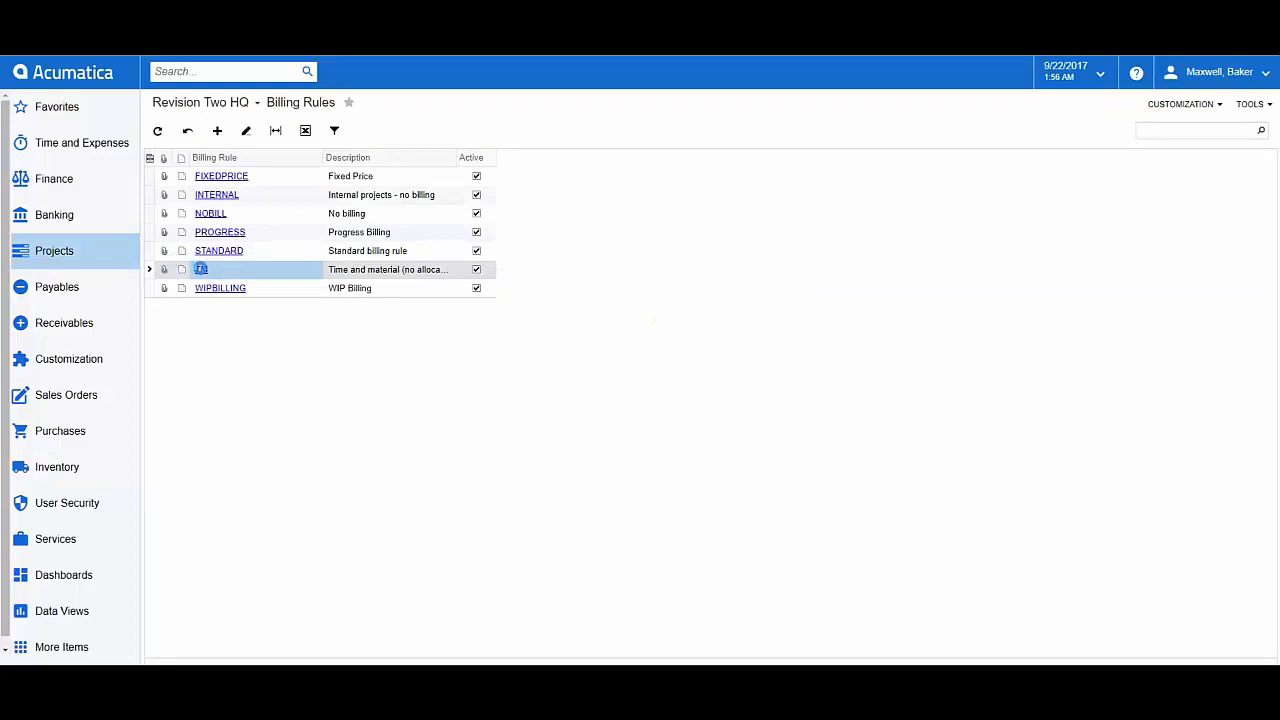
{"action": "left_click", "coordinate": [200, 269]}
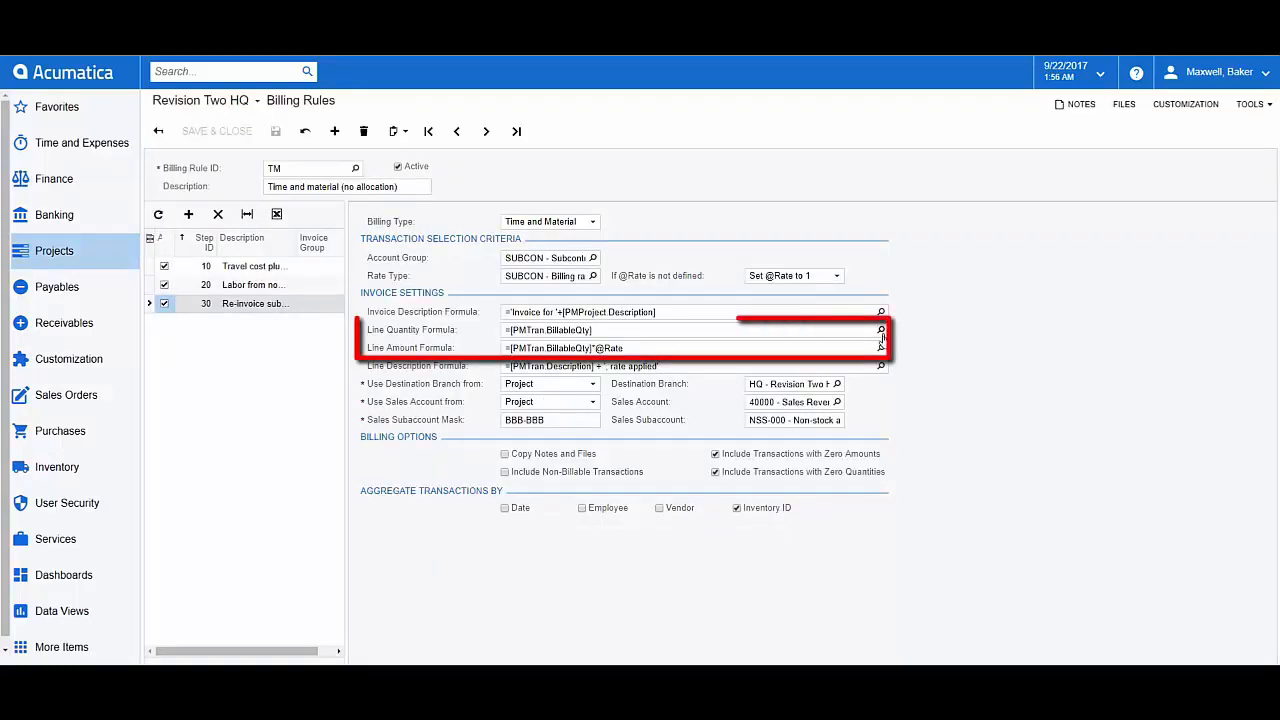
Examine the fields of each object available in the Line Quantity Formula editor, from PMBudget to Vendor.
{"action": "left_click", "coordinate": [880, 329]}
{"action": "scroll", "coordinate": [586, 486], "scroll_direction": "down", "scroll_amount": 3}
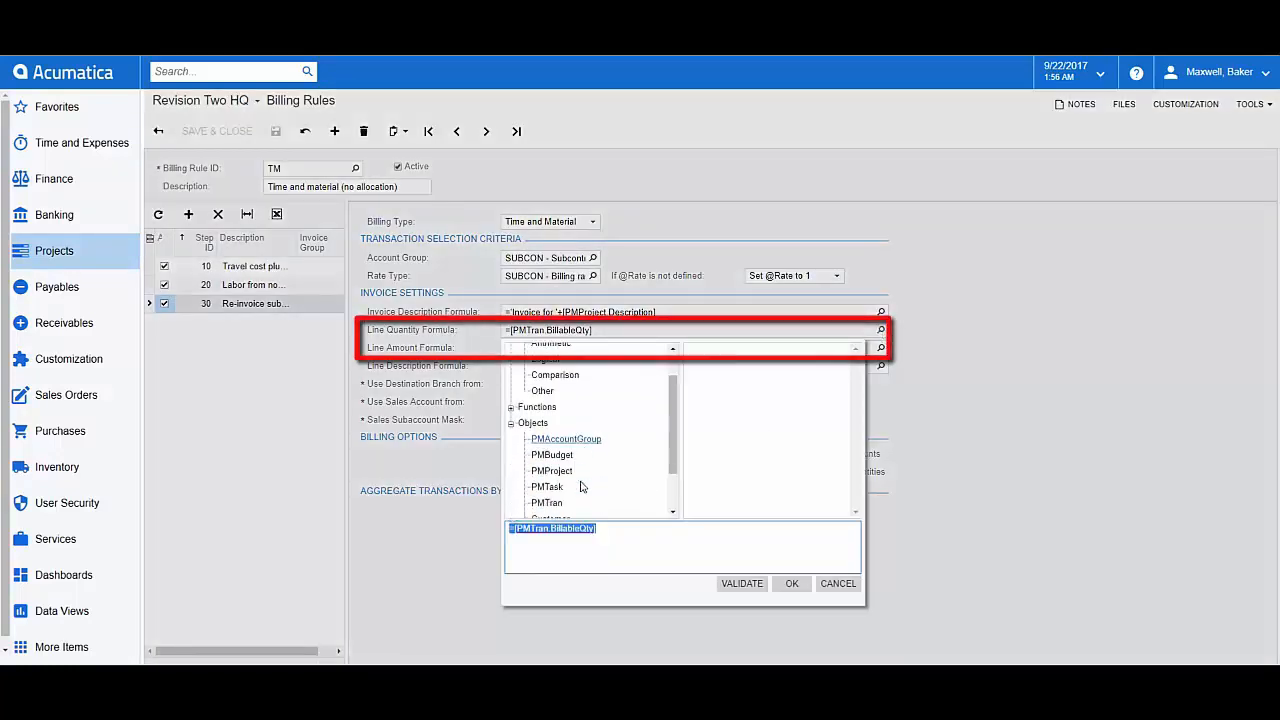
{"action": "left_click", "coordinate": [562, 383]}
{"action": "left_click", "coordinate": [552, 398]}
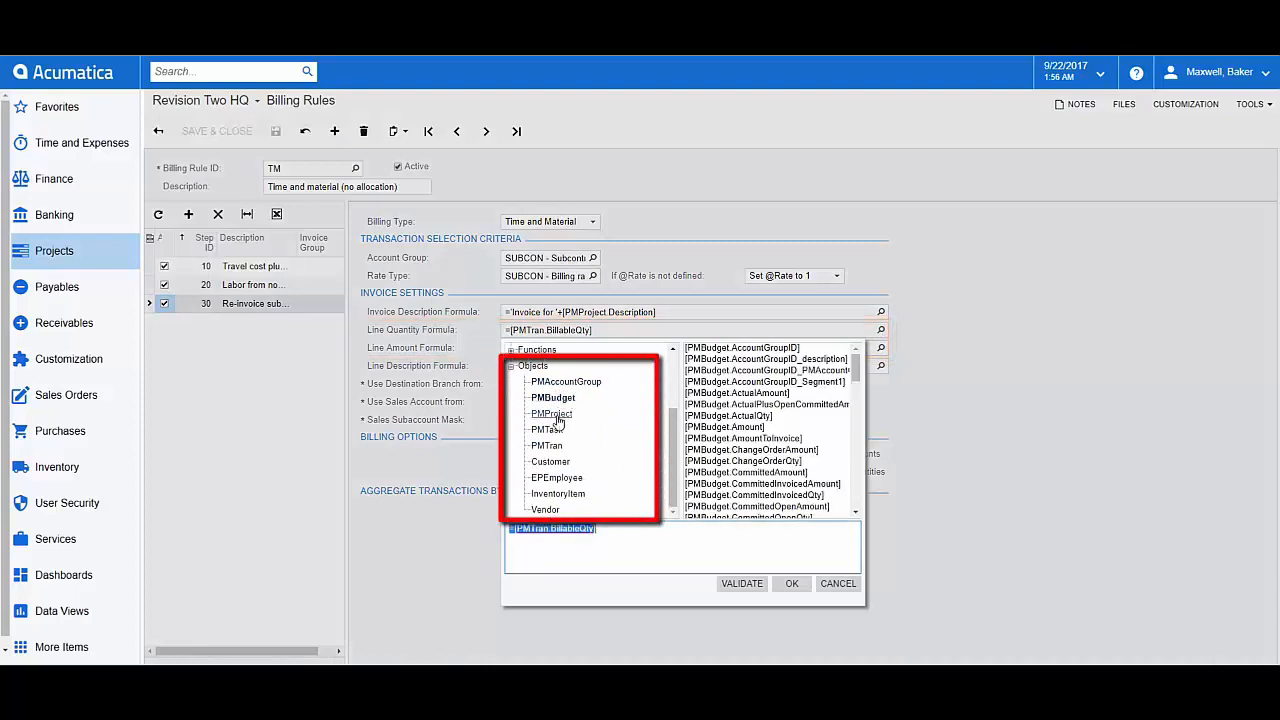
{"action": "left_click", "coordinate": [552, 413]}
{"action": "left_click", "coordinate": [548, 430]}
{"action": "left_click", "coordinate": [547, 446]}
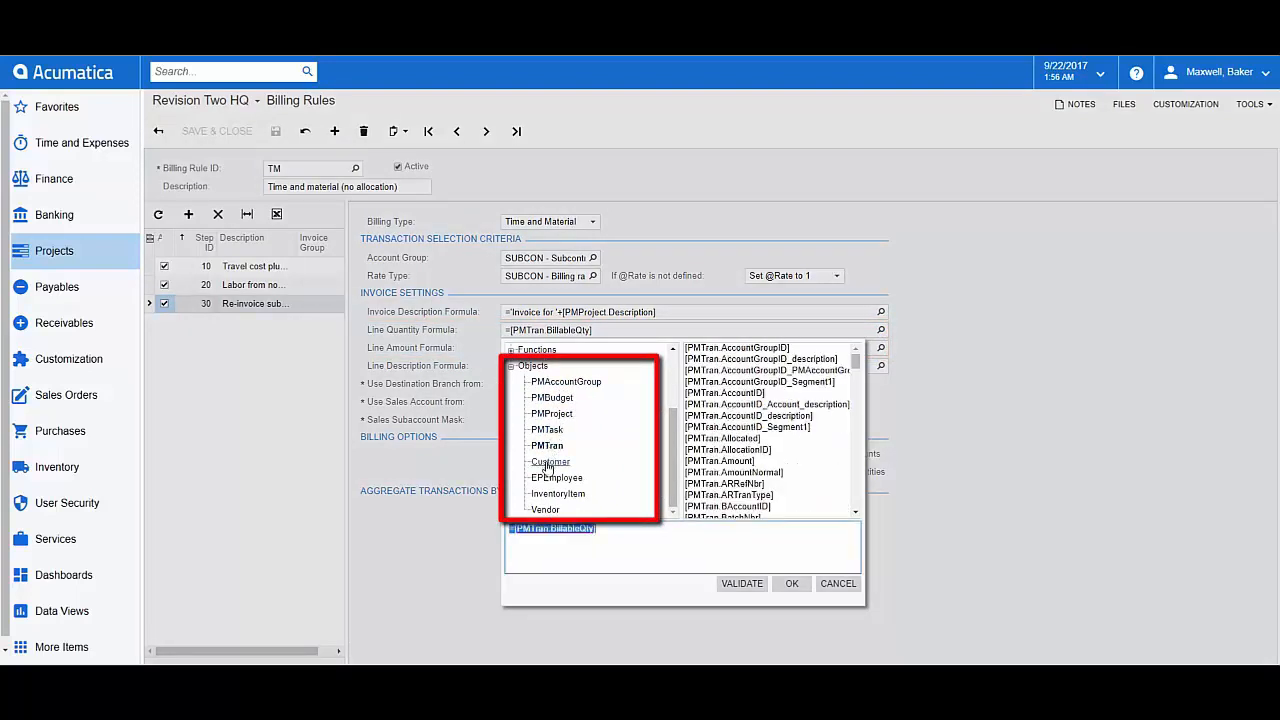
{"action": "left_click", "coordinate": [551, 462]}
{"action": "left_click", "coordinate": [549, 478]}
{"action": "left_click", "coordinate": [557, 494]}
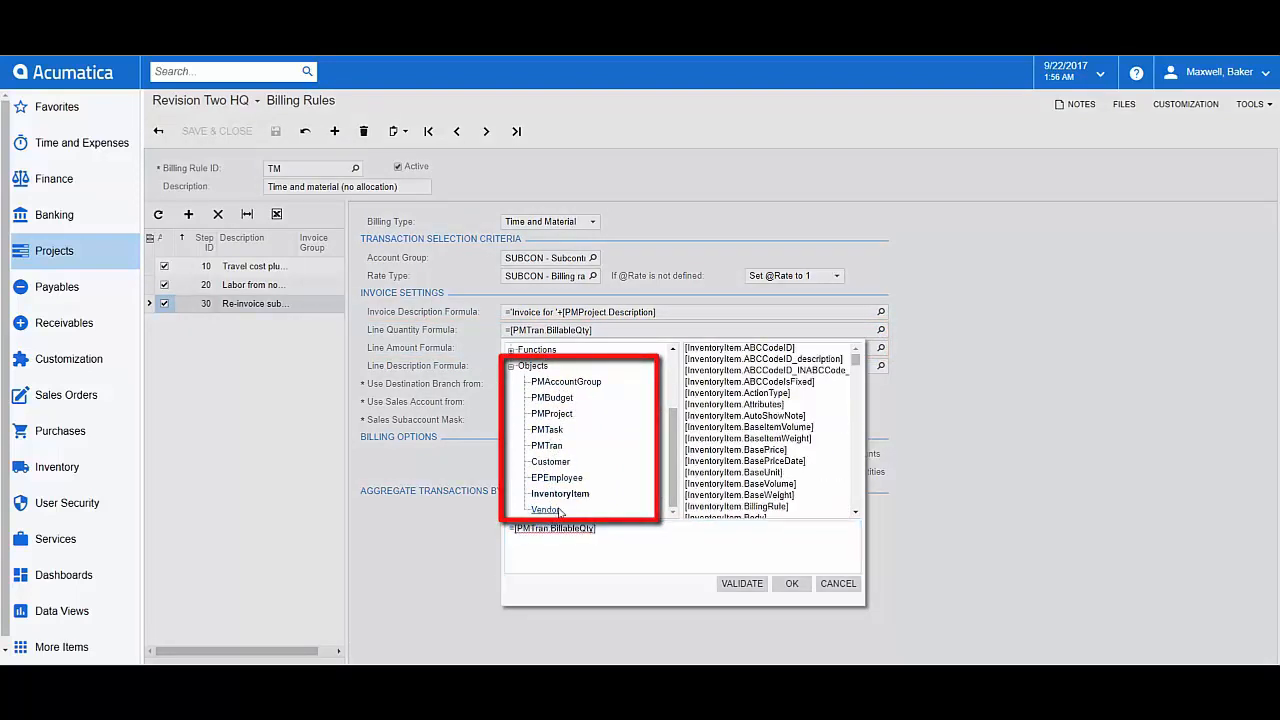
{"action": "left_click", "coordinate": [545, 510]}
{"action": "scroll", "coordinate": [601, 477], "scroll_direction": "up", "scroll_amount": 3}
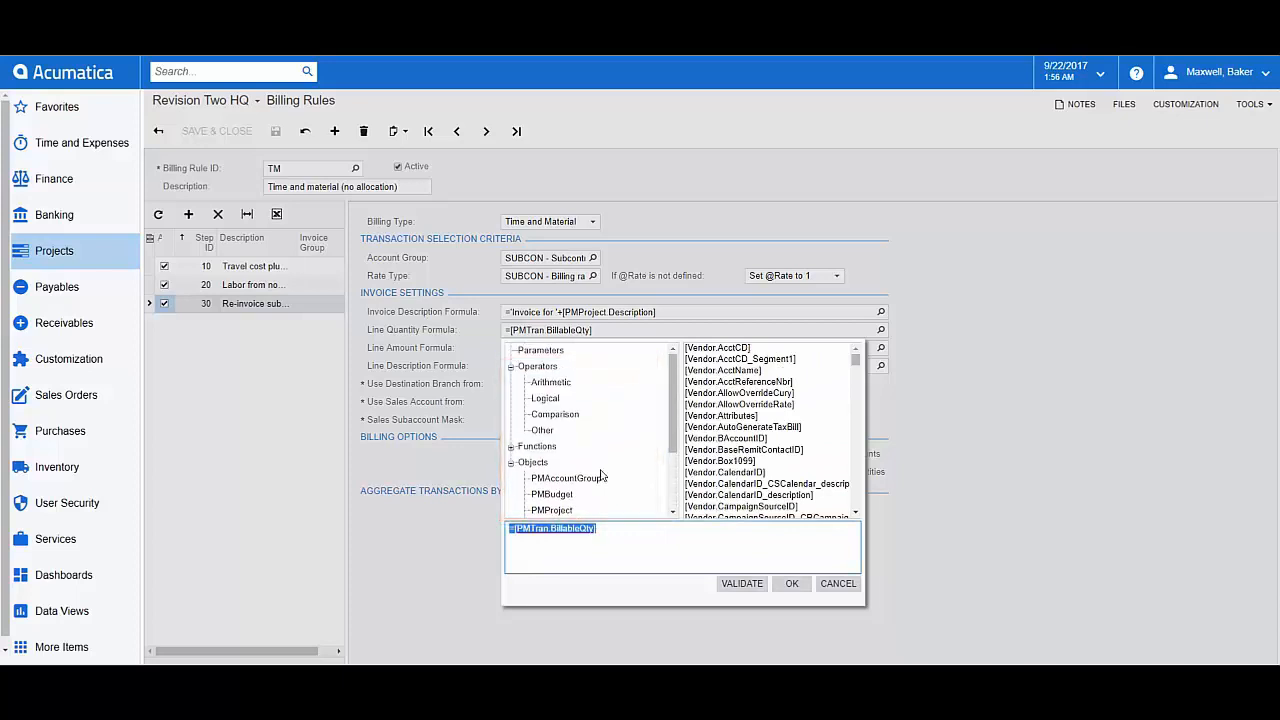
Review the operator and function categories in the formula editor and close it with the formula kept as is.
{"action": "left_click", "coordinate": [511, 446]}
{"action": "scroll", "coordinate": [548, 393], "scroll_direction": "up", "scroll_amount": 2}
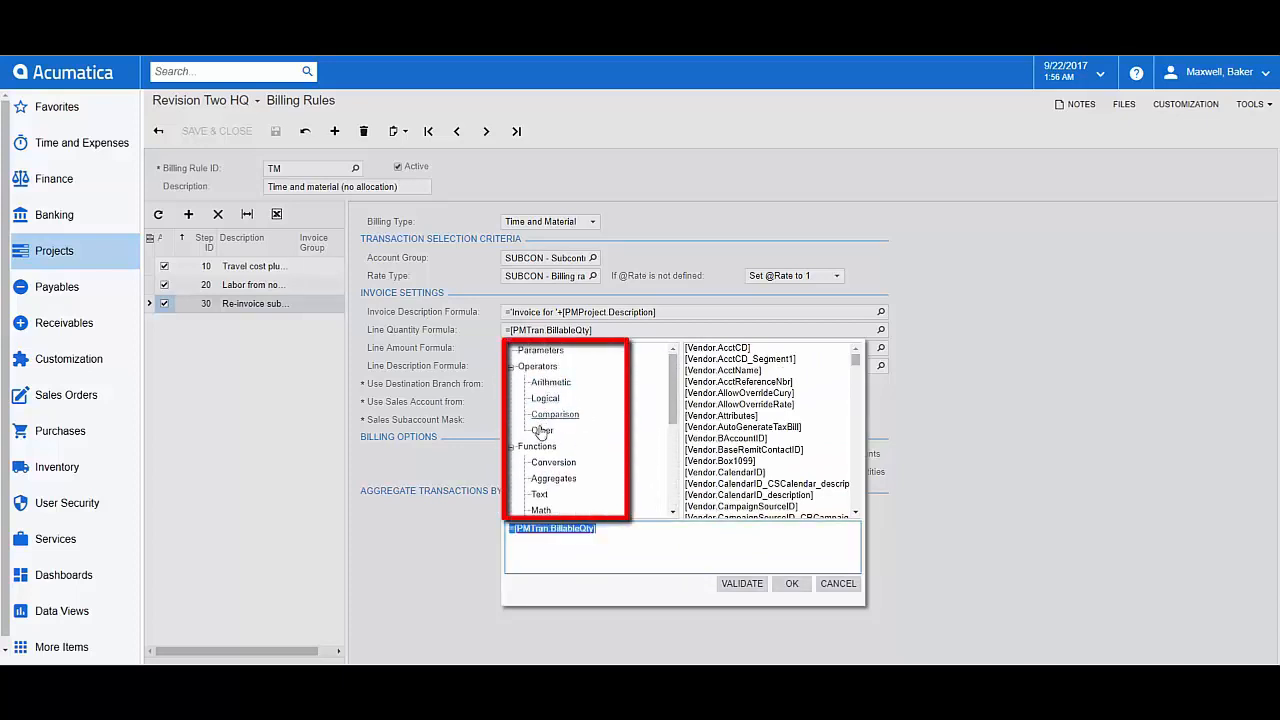
{"action": "scroll", "coordinate": [548, 475], "scroll_direction": "down", "scroll_amount": 3}
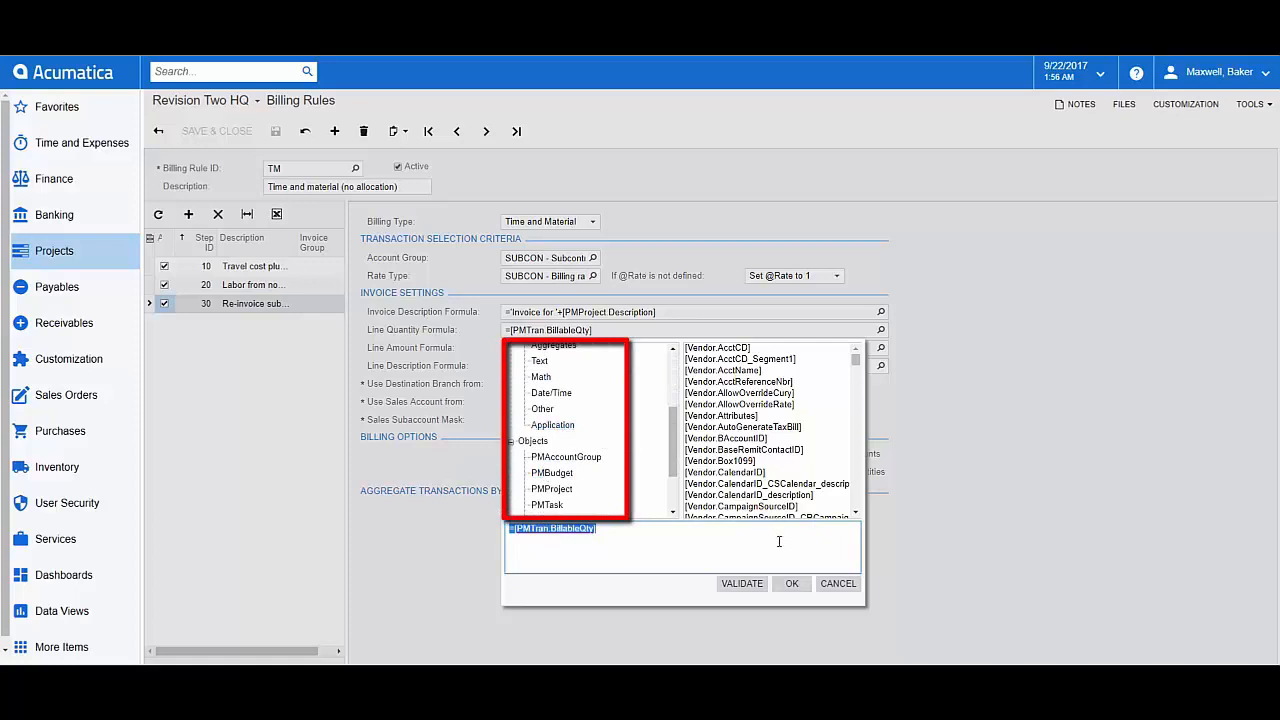
{"action": "left_click", "coordinate": [792, 583]}
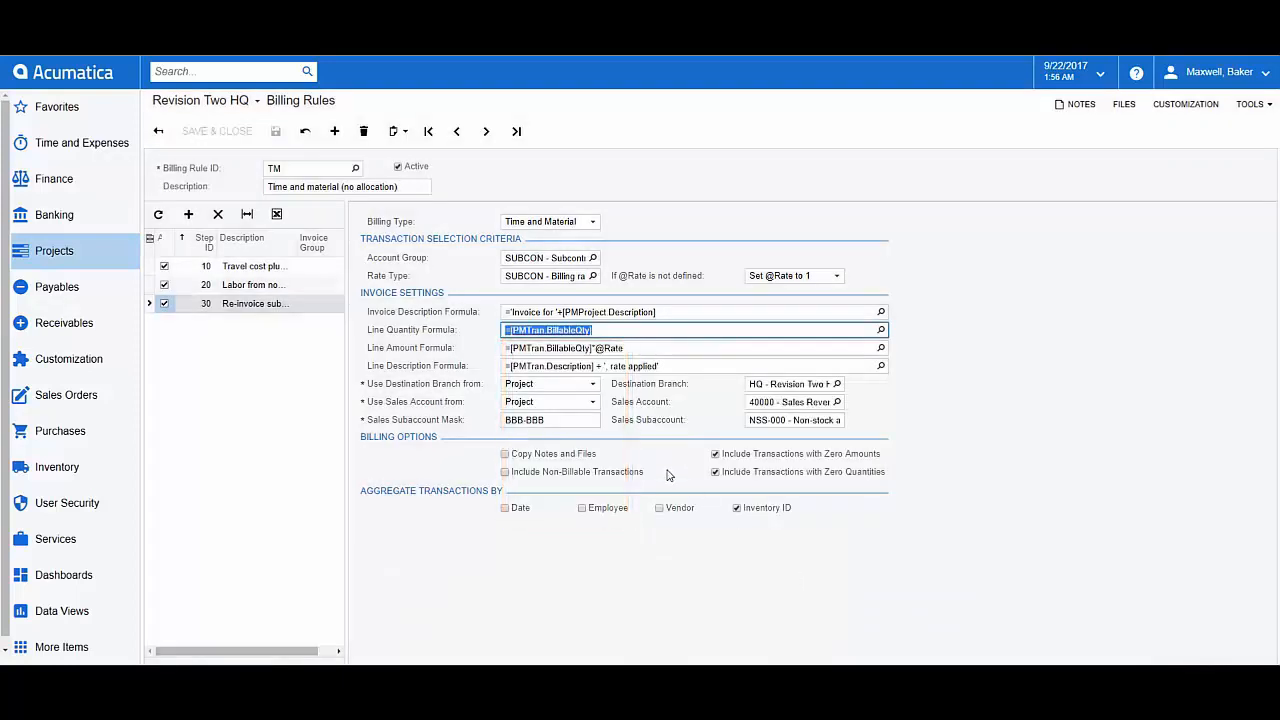
Inspect the Line Amount Formula and view the last page of the sales prices list.
{"action": "left_click", "coordinate": [645, 347]}
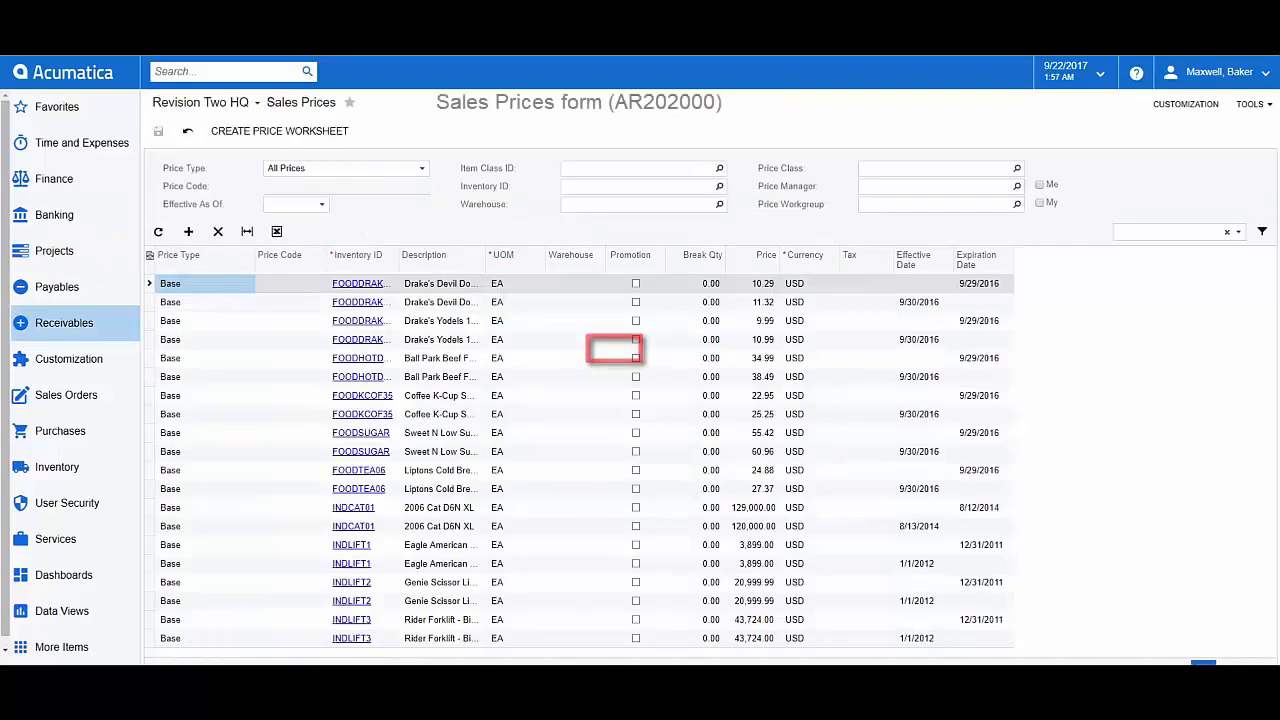
{"action": "left_click", "coordinate": [1262, 662]}
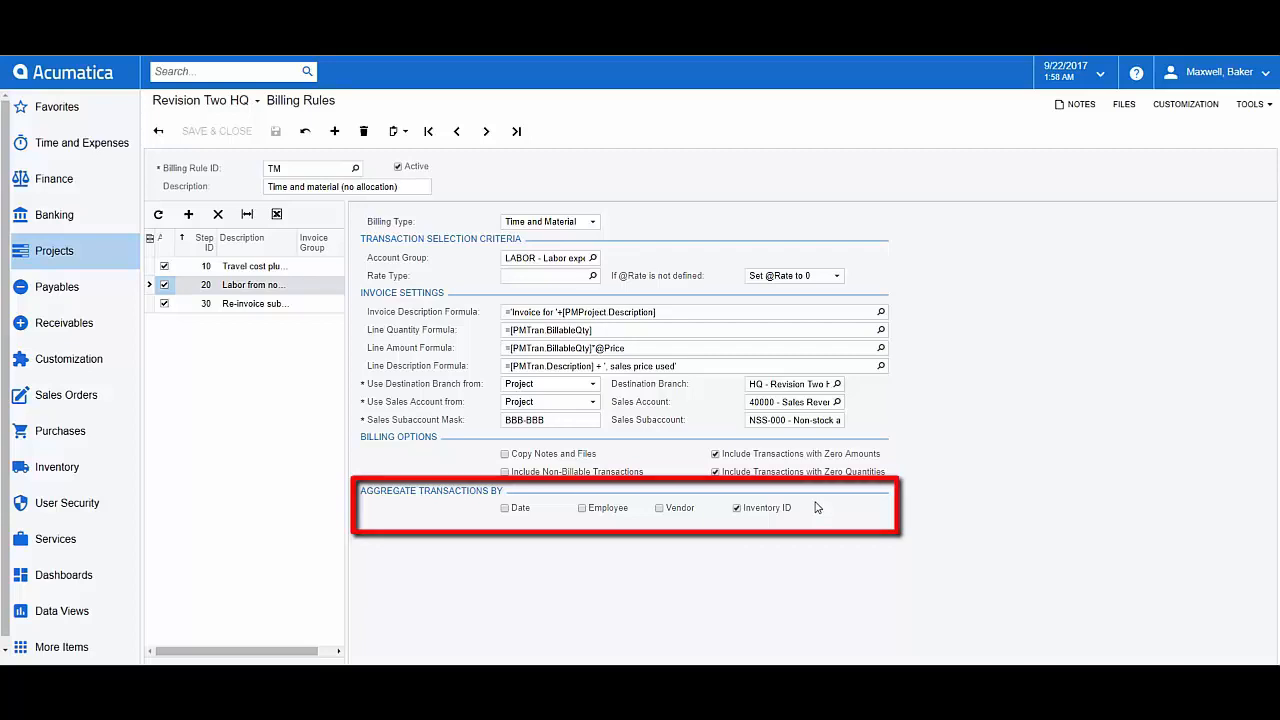
Open project TM-2017R2 and run project billing for its tasks.
{"action": "left_click", "coordinate": [110, 254]}
{"action": "left_click", "coordinate": [210, 301]}
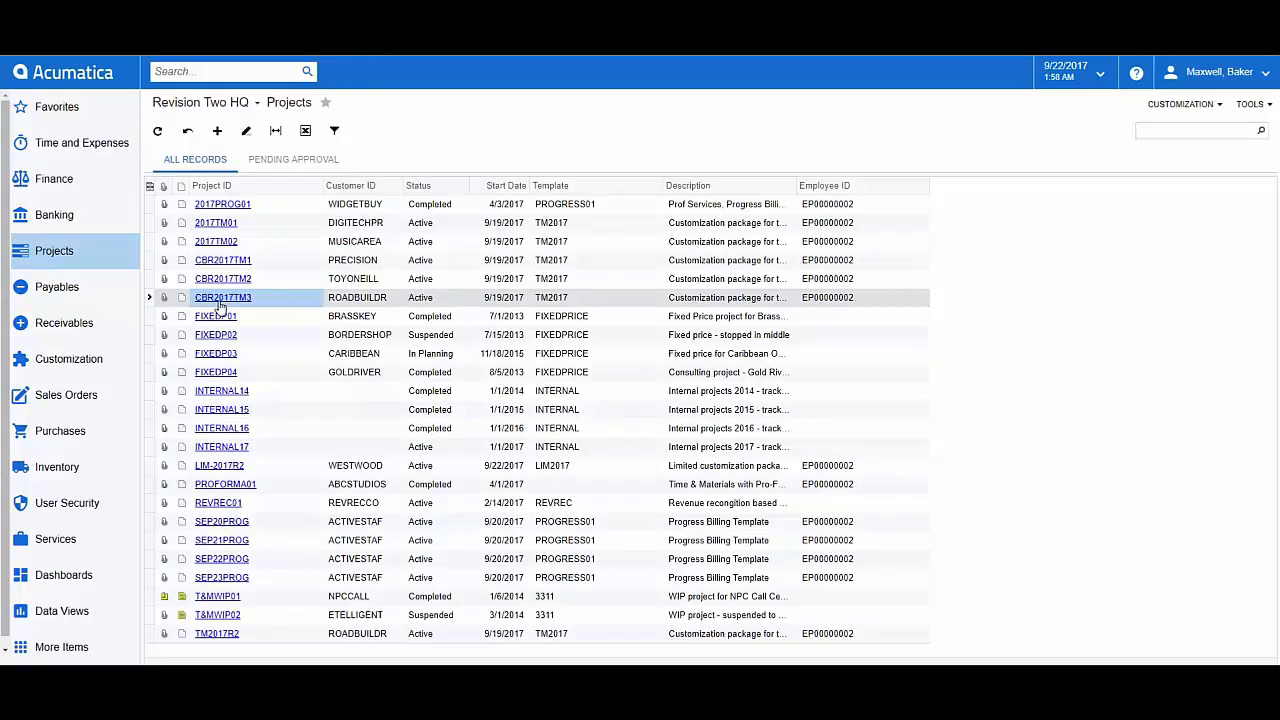
{"action": "left_click", "coordinate": [1232, 663]}
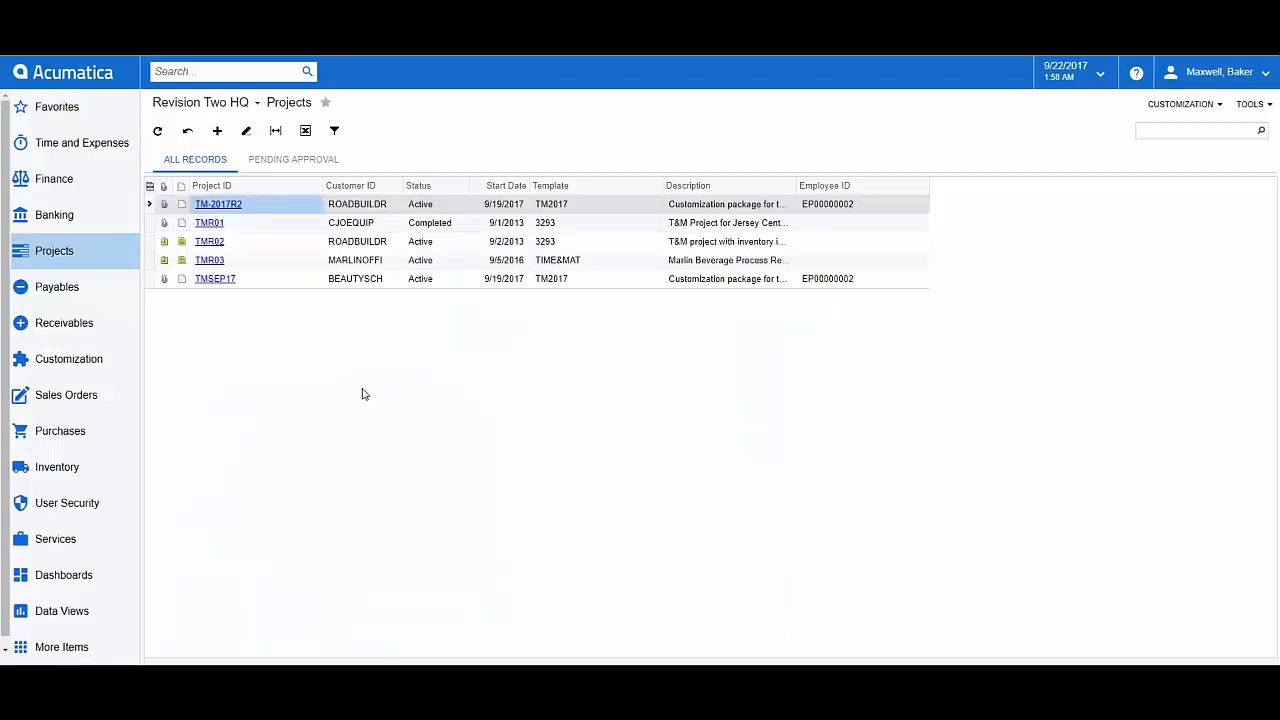
{"action": "left_click", "coordinate": [215, 204]}
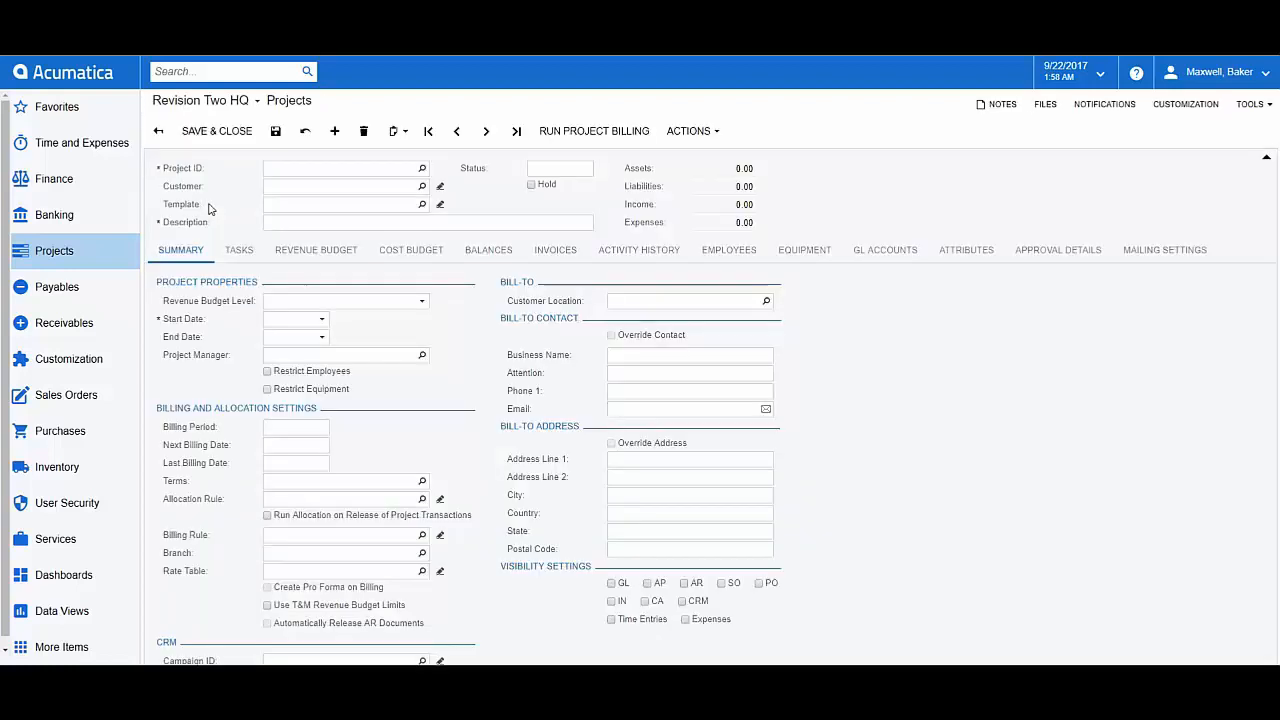
{"action": "left_click", "coordinate": [239, 250]}
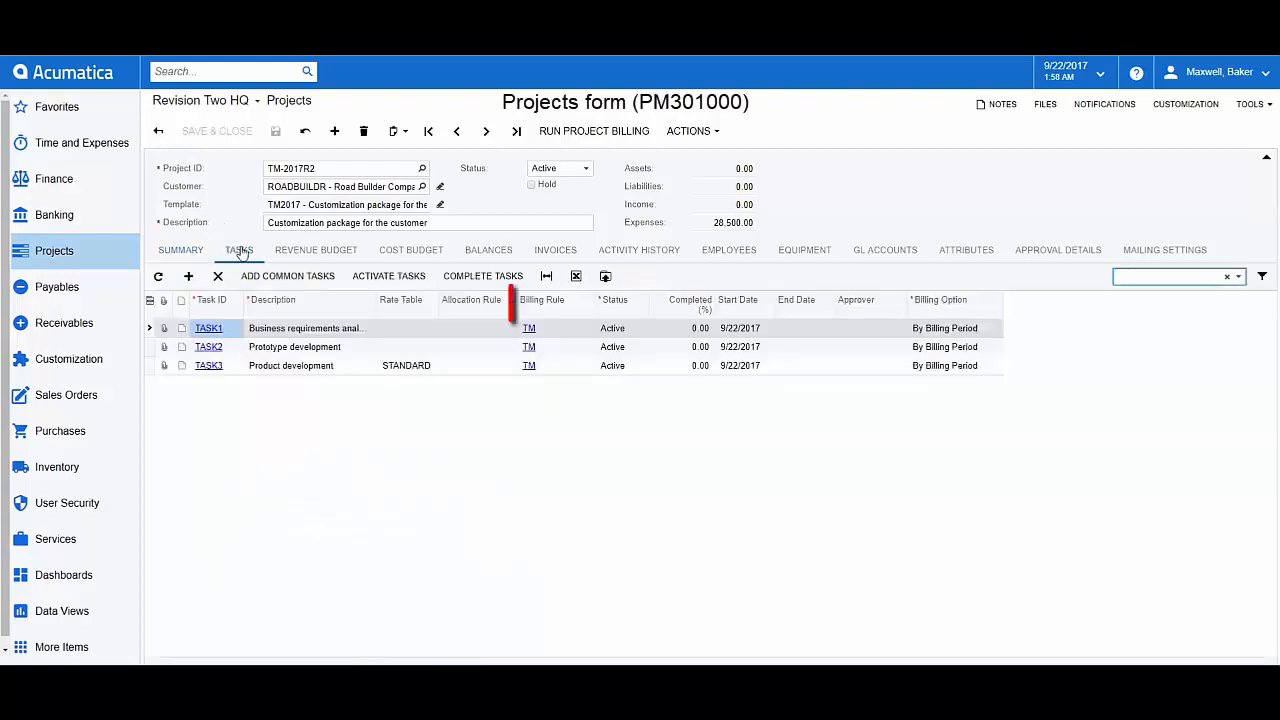
{"action": "left_click", "coordinate": [578, 133]}
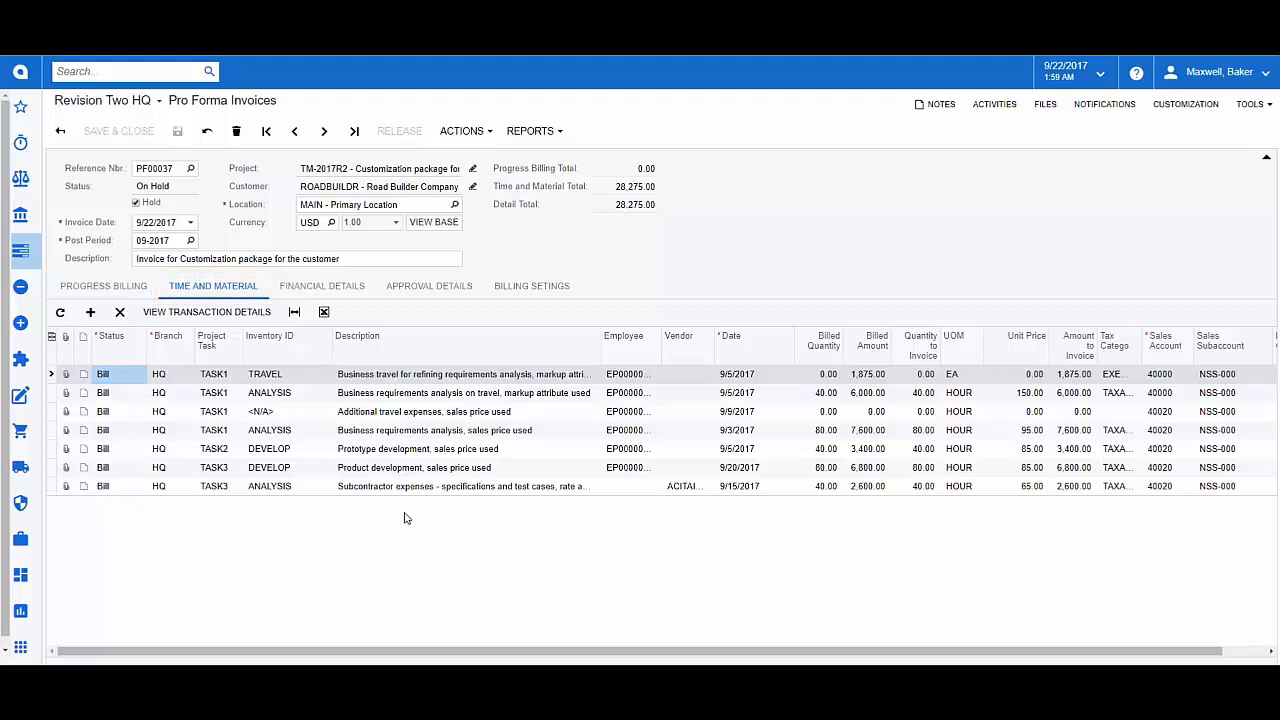
Remove the 9/8/2017 transaction from the transaction details of the TASK1 business requirements analysis line with the sales price used.
{"action": "left_click", "coordinate": [280, 432]}
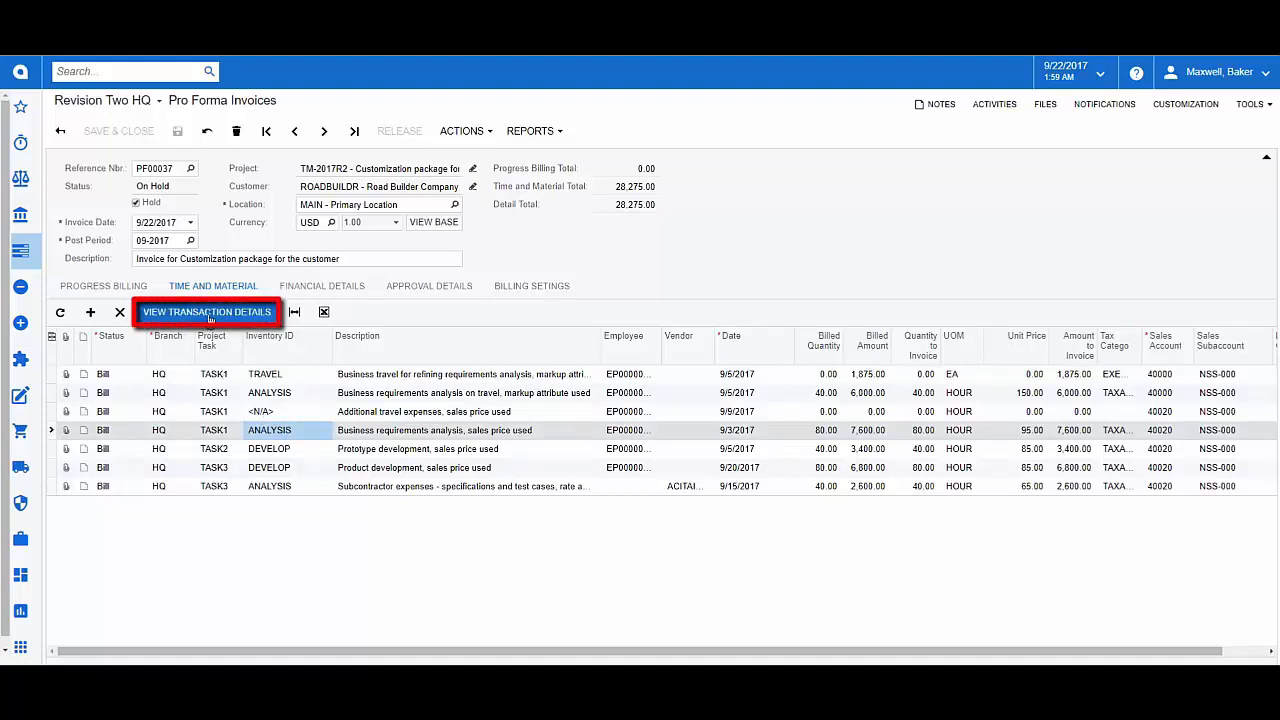
{"action": "left_click", "coordinate": [210, 316]}
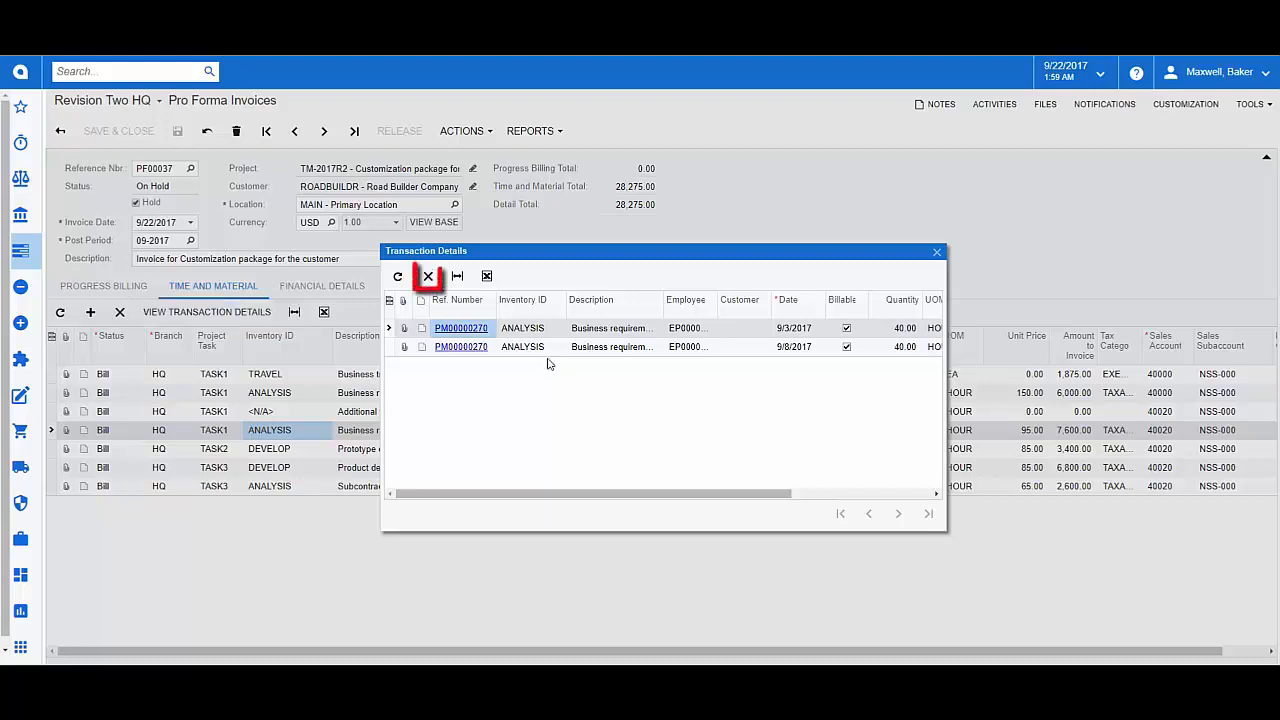
{"action": "left_click", "coordinate": [516, 346]}
{"action": "left_click", "coordinate": [428, 277]}
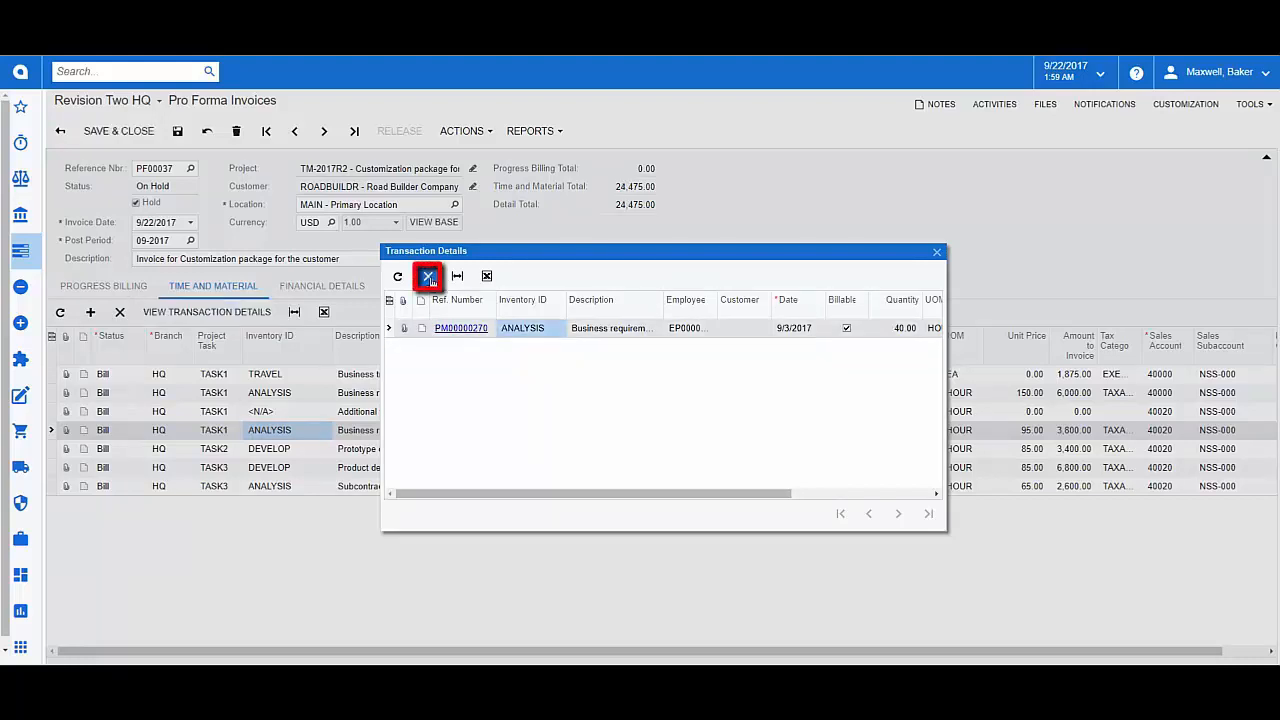
{"action": "left_click", "coordinate": [937, 251]}
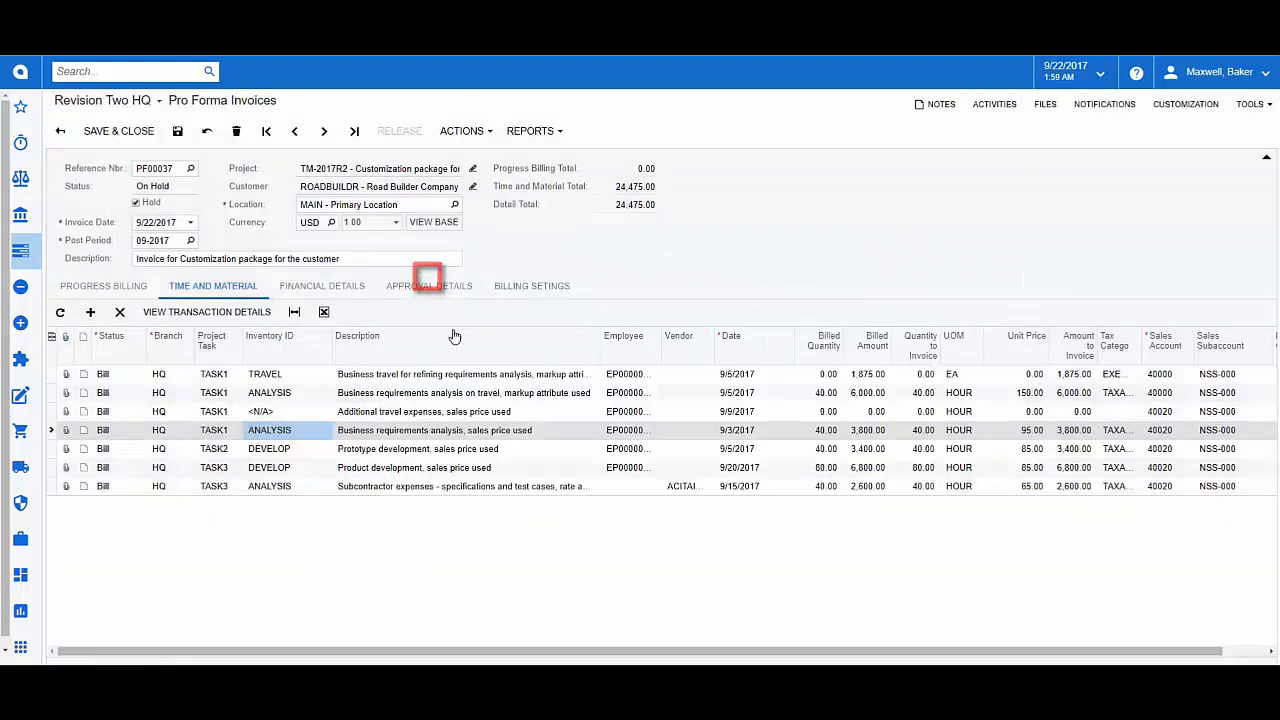
Delete the additional travel expenses line from the pro forma invoice and set the TASK1 TRAVEL line's status to Write Off.
{"action": "left_click", "coordinate": [262, 411]}
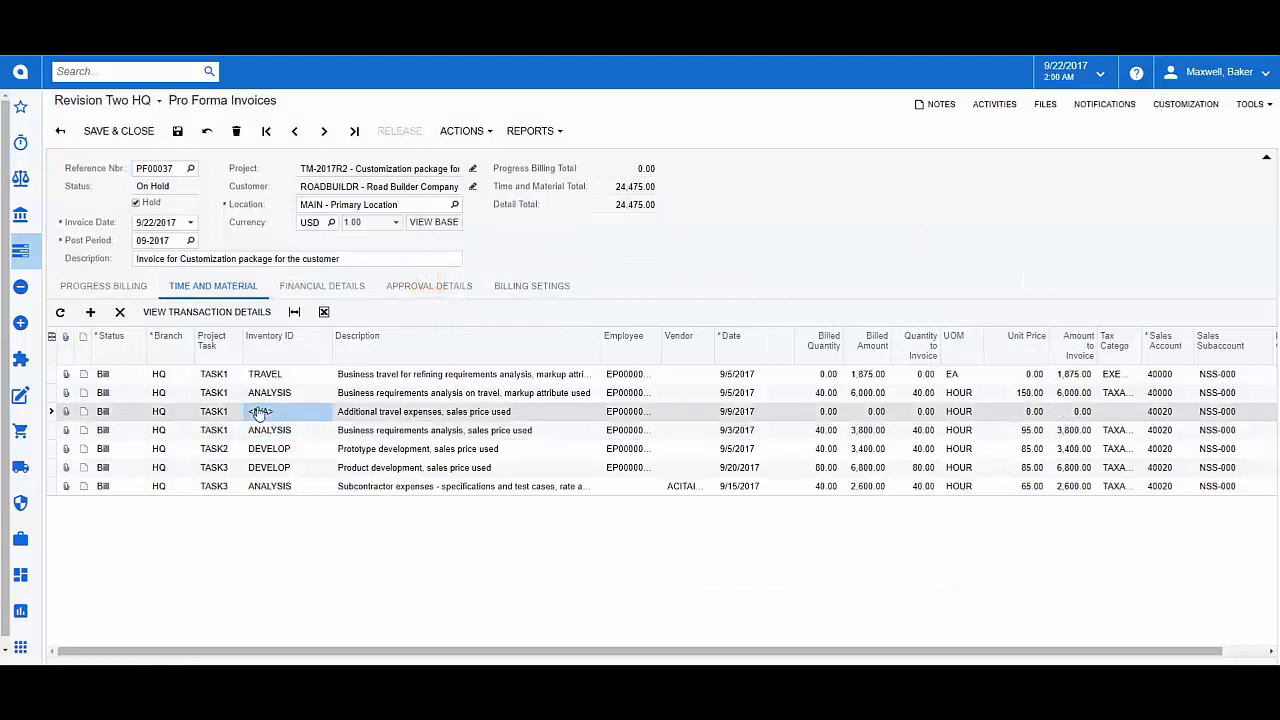
{"action": "left_click", "coordinate": [120, 312]}
{"action": "left_click", "coordinate": [122, 378]}
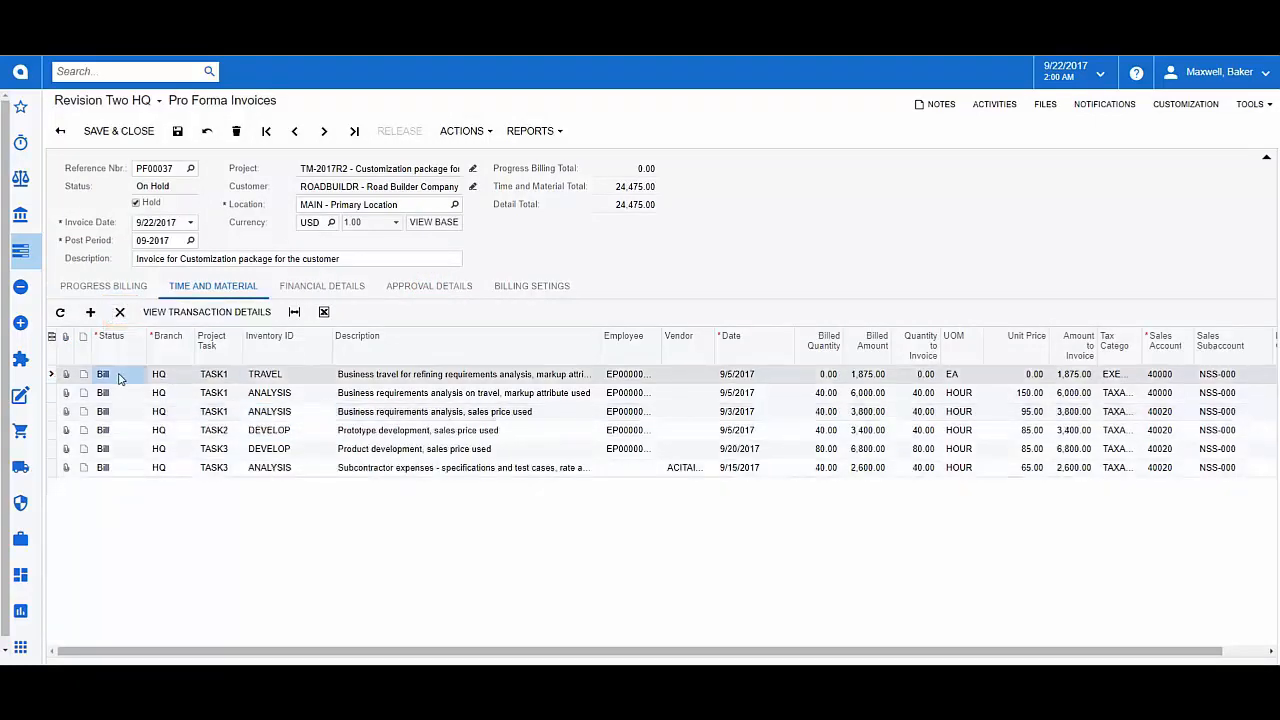
{"action": "left_click", "coordinate": [141, 379]}
{"action": "left_click", "coordinate": [148, 376]}
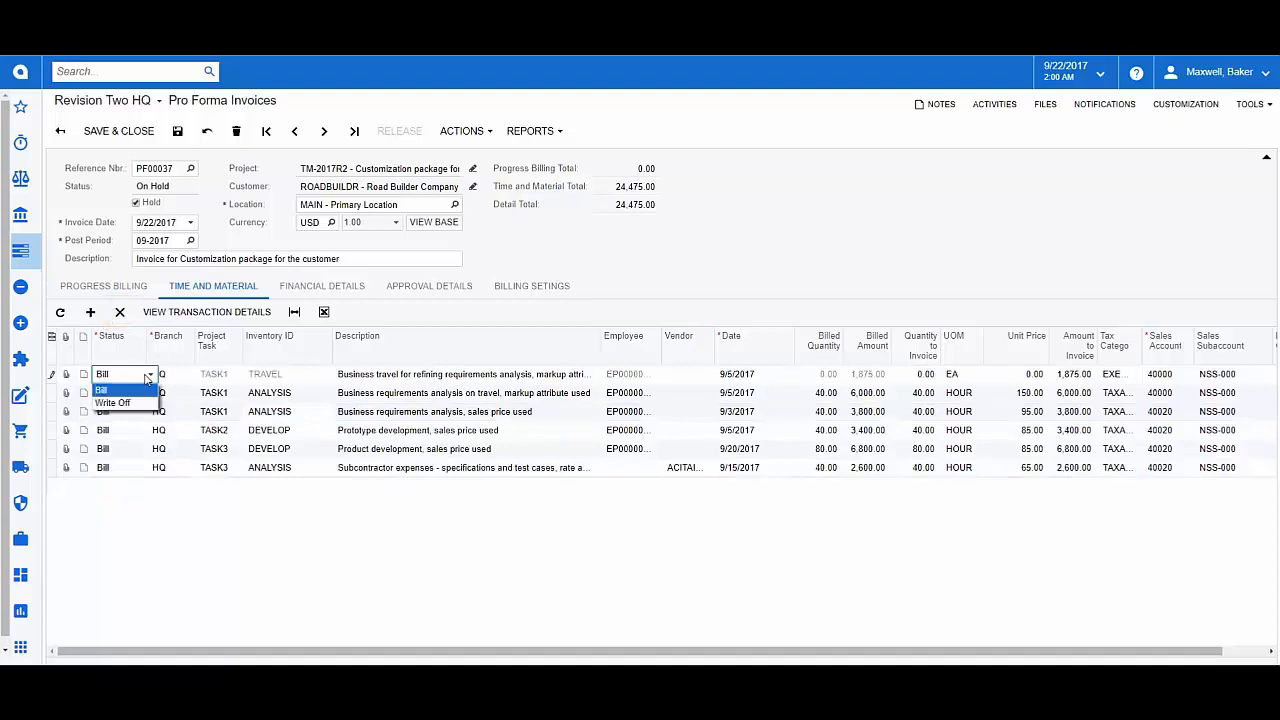
{"action": "left_click", "coordinate": [113, 402]}
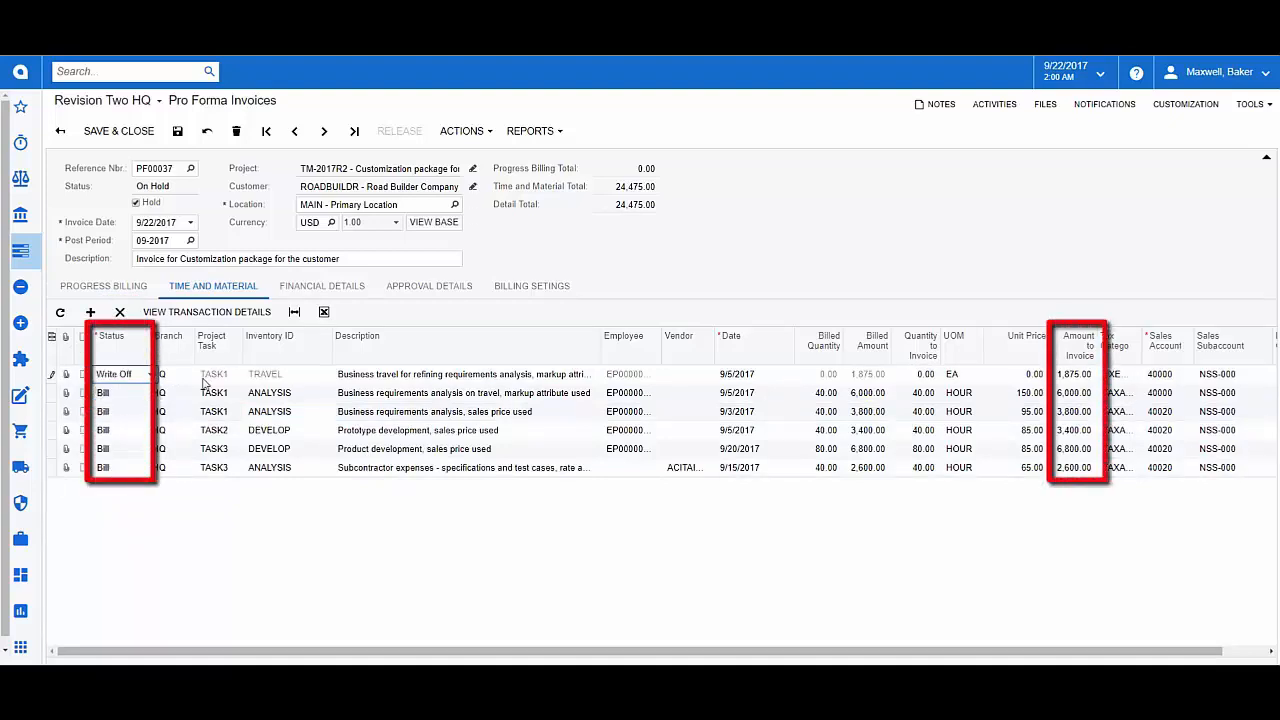
Set the TASK1 analysis on travel line's amount to invoice to 5,500 and its status to Hold Remainder.
{"action": "left_click", "coordinate": [1075, 393]}
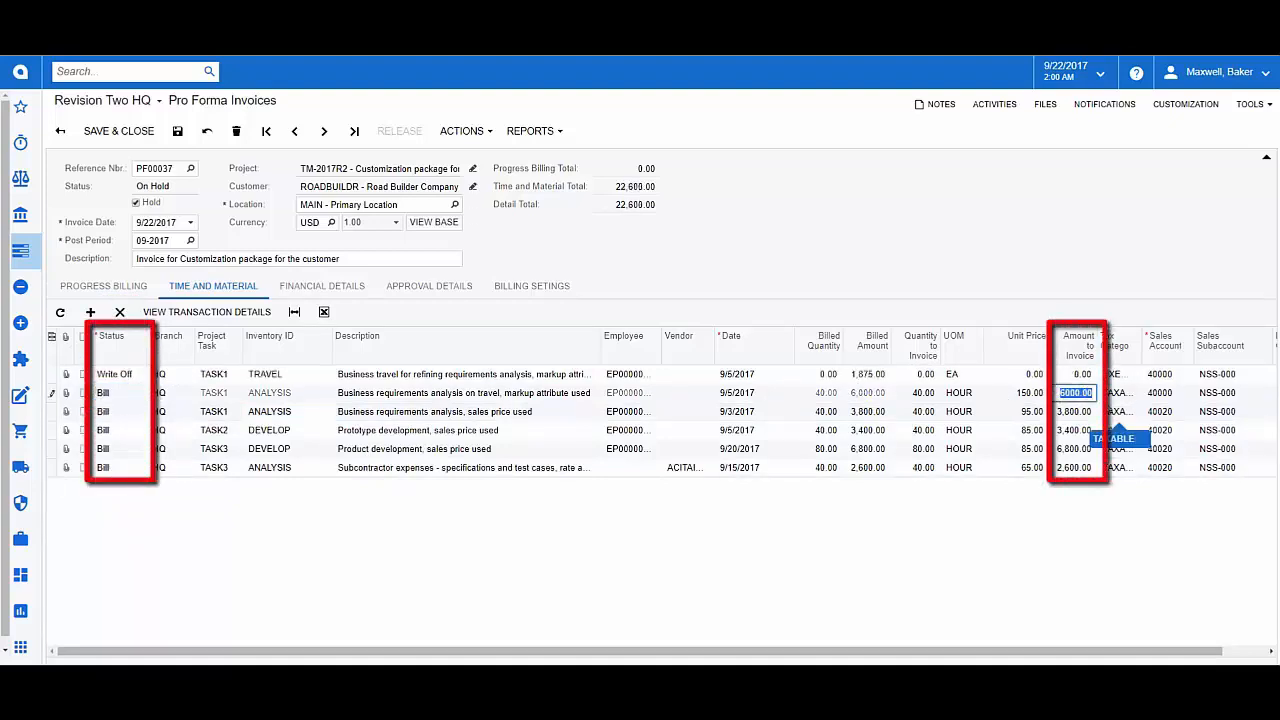
{"action": "type", "text": "5,500"}
{"action": "key", "text": "Tab"}
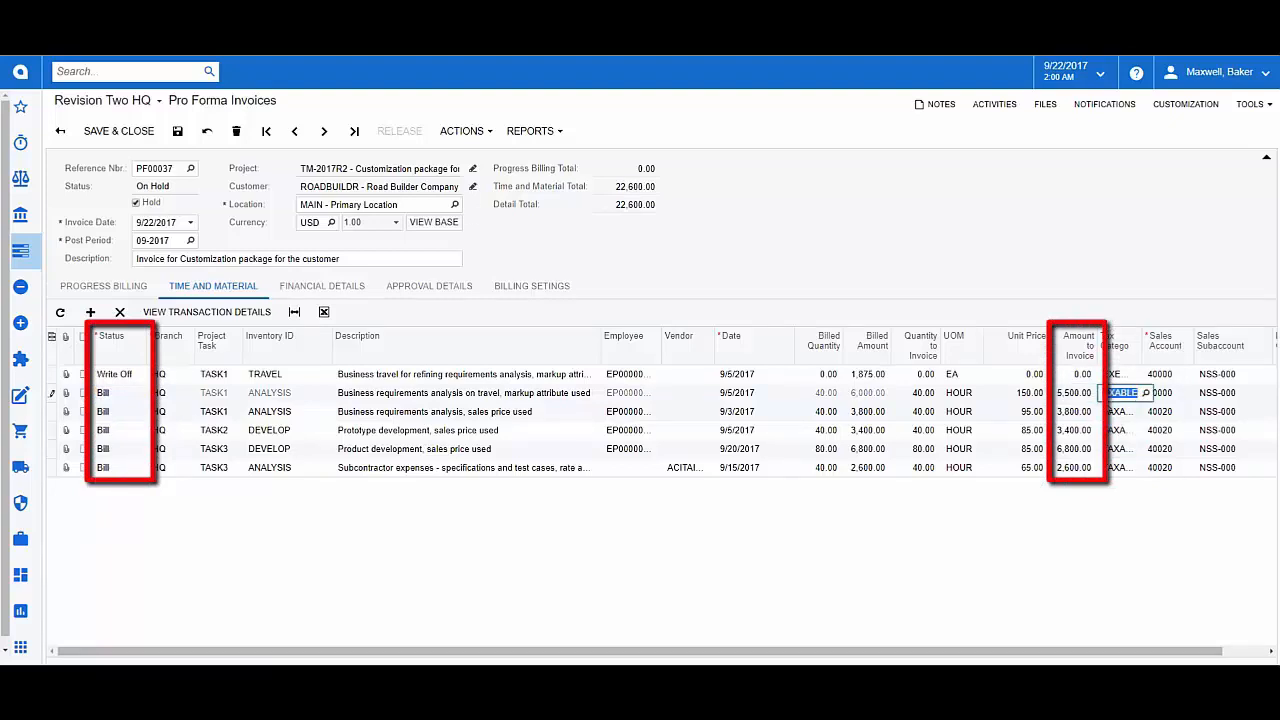
{"action": "left_click", "coordinate": [130, 399]}
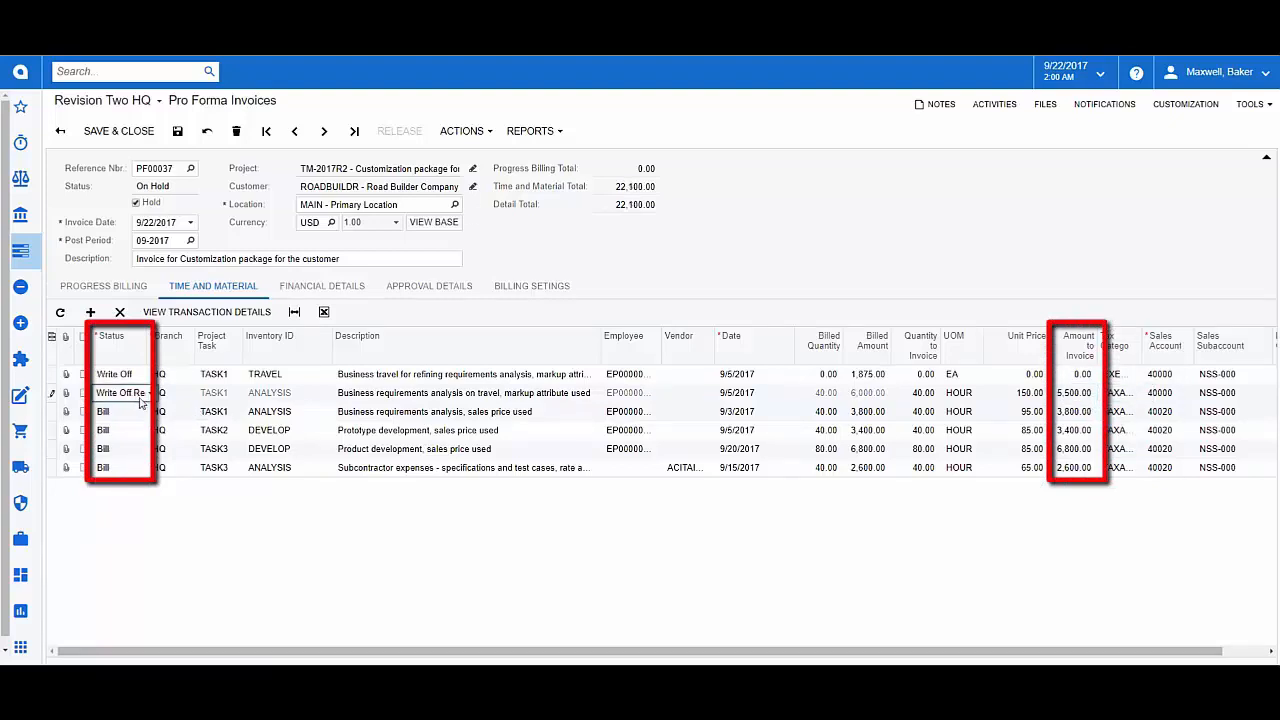
{"action": "left_click", "coordinate": [148, 393]}
{"action": "left_click", "coordinate": [115, 421]}
Set the 9/3/2017 TASK1 business requirements analysis line's amount to invoice to 3,500 and its status to Write Off Remainder.
{"action": "left_click", "coordinate": [1077, 412]}
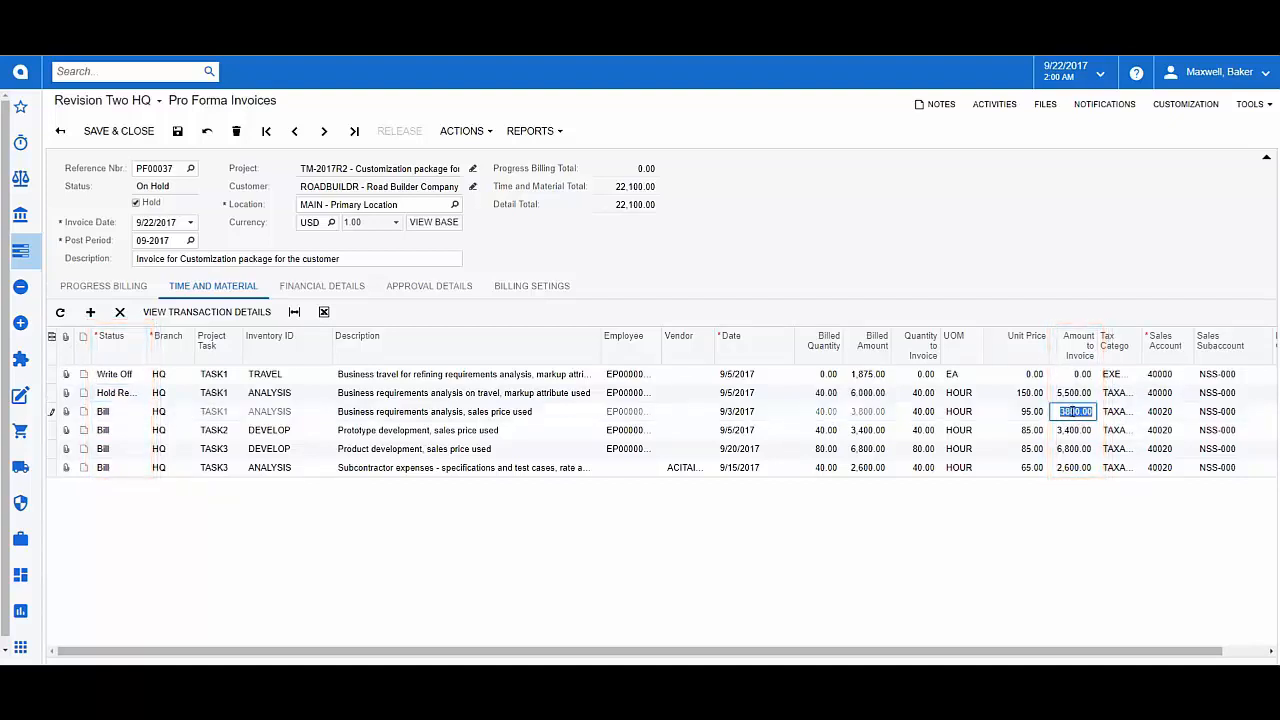
{"action": "type", "text": "3"}
{"action": "left_click", "coordinate": [150, 411]}
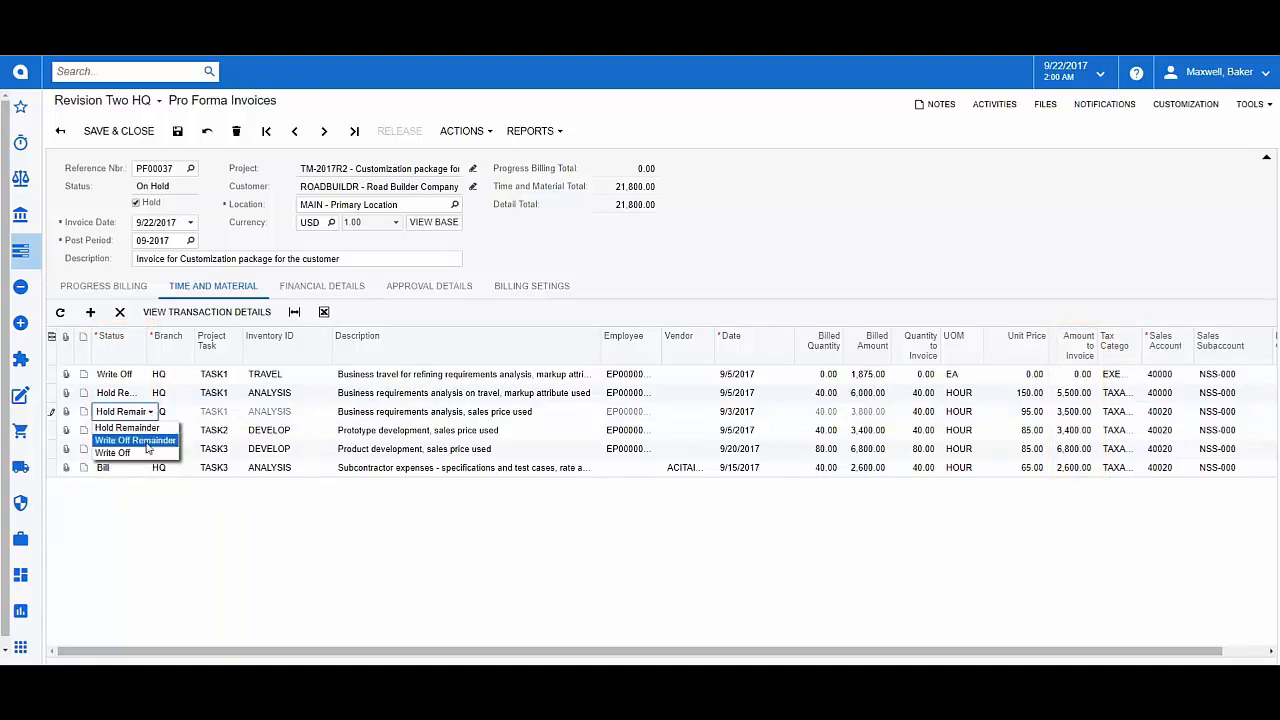
{"action": "left_click", "coordinate": [147, 443]}
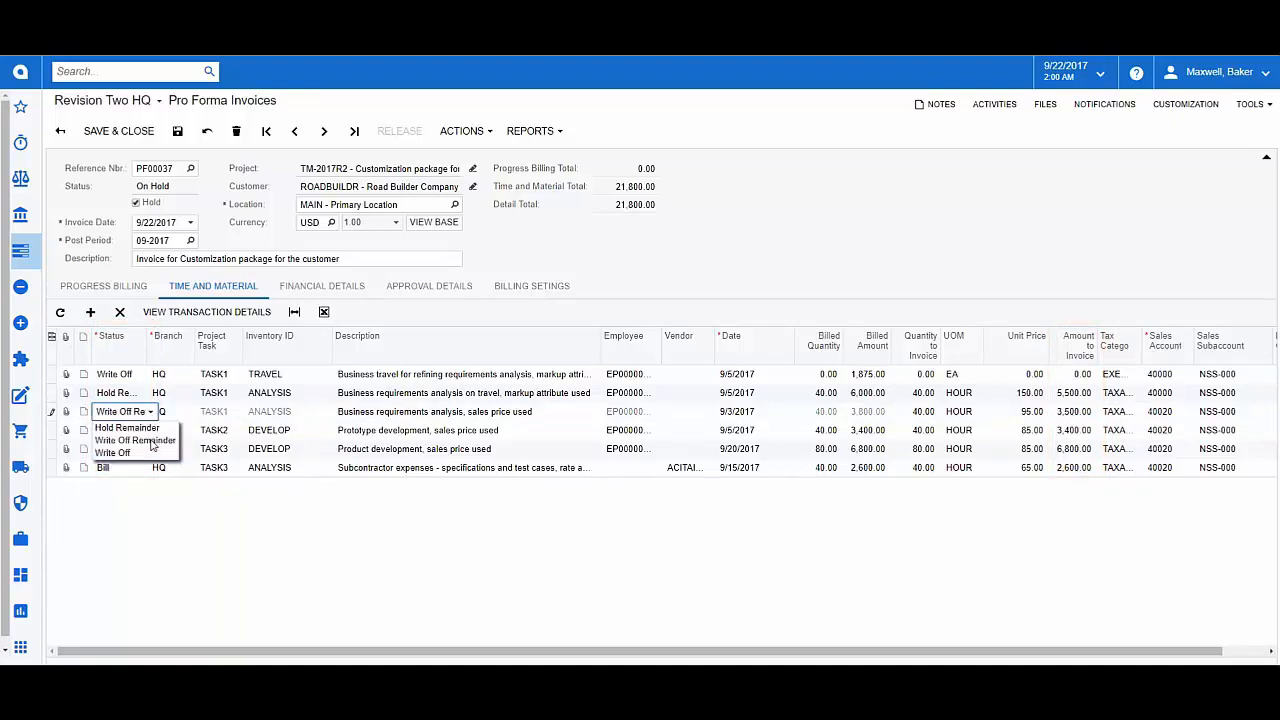
{"action": "left_click", "coordinate": [228, 473]}
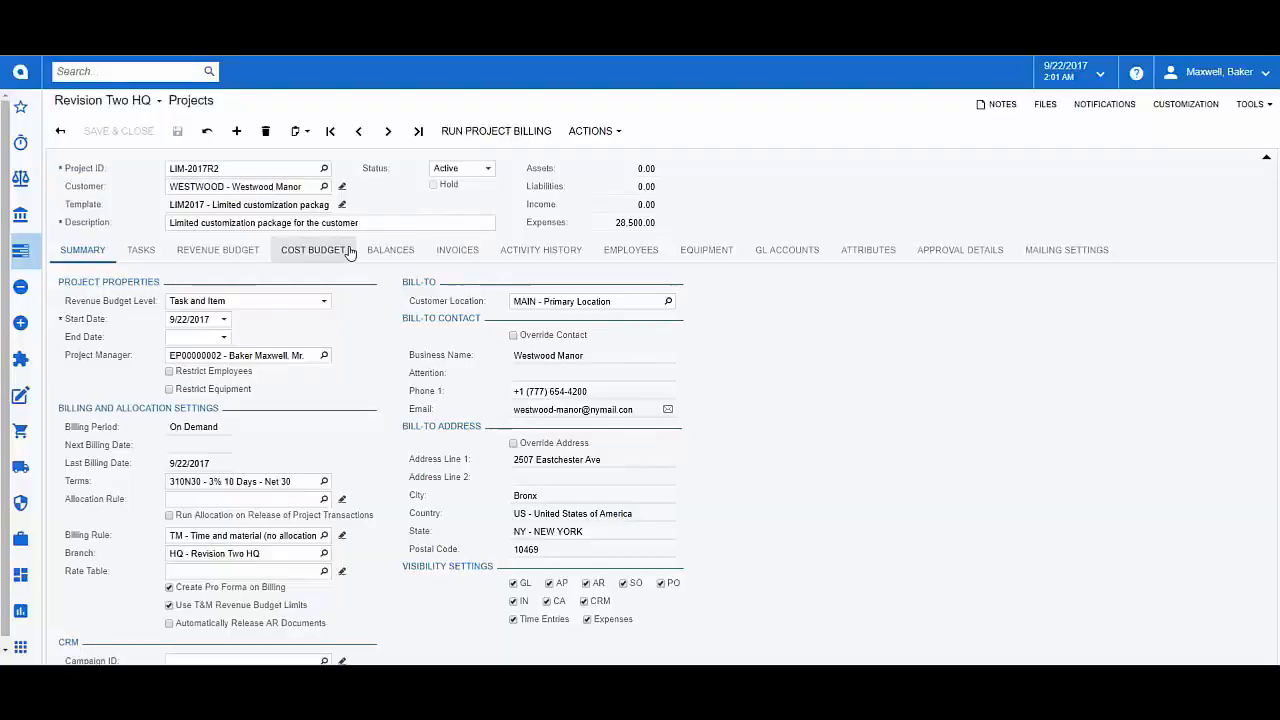
View the revenue budget limits of project LIM-2017R2, then run project billing and open the pro forma invoice's time and material lines.
{"action": "left_click", "coordinate": [218, 250]}
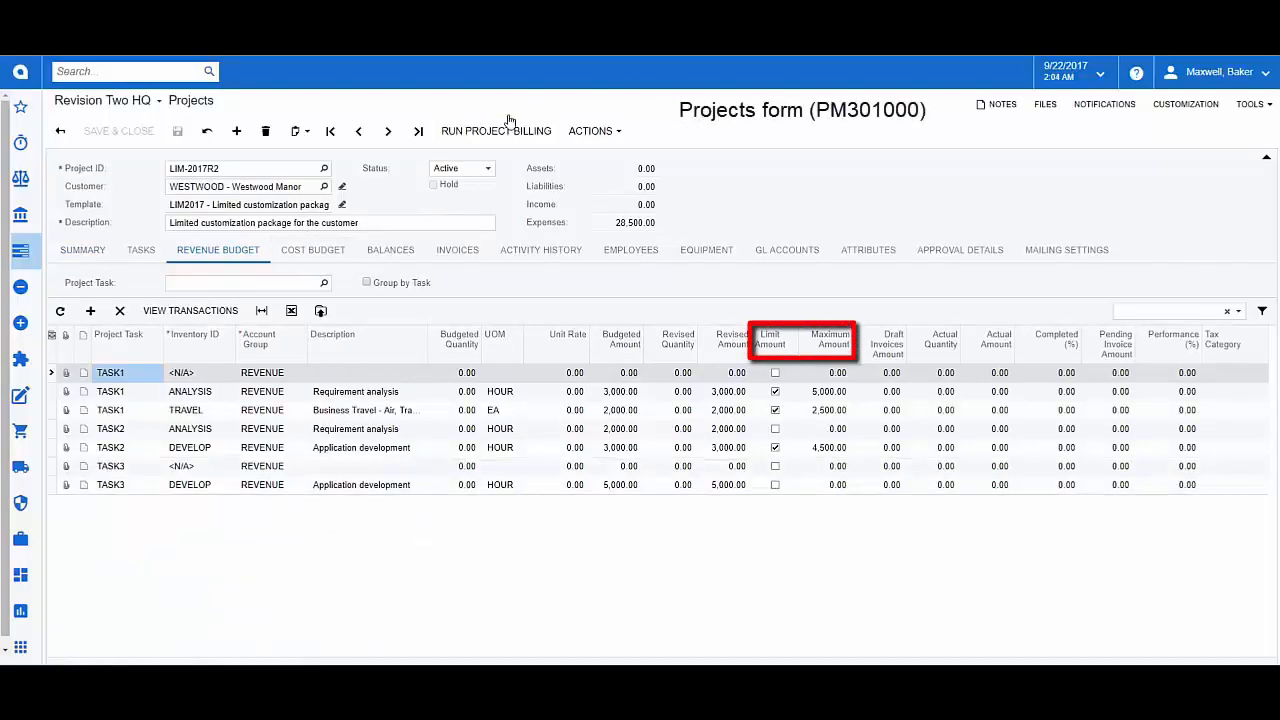
{"action": "left_click", "coordinate": [505, 131]}
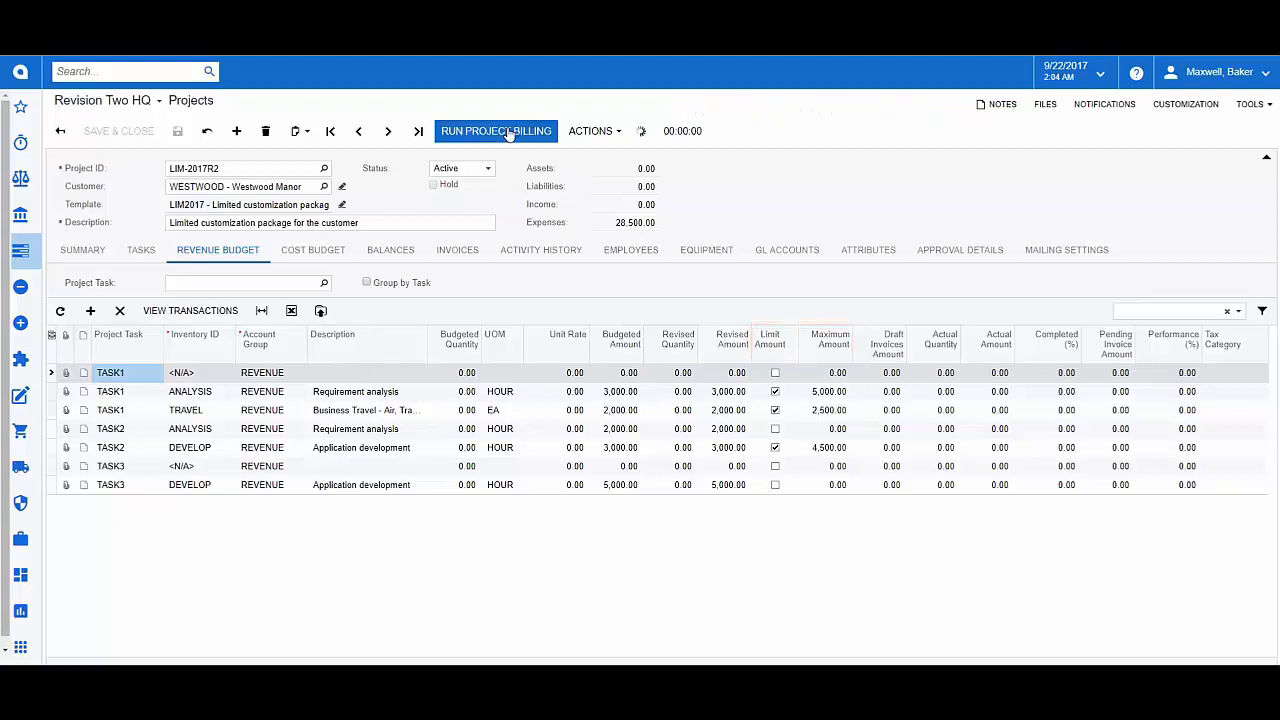
{"action": "left_click", "coordinate": [237, 289]}
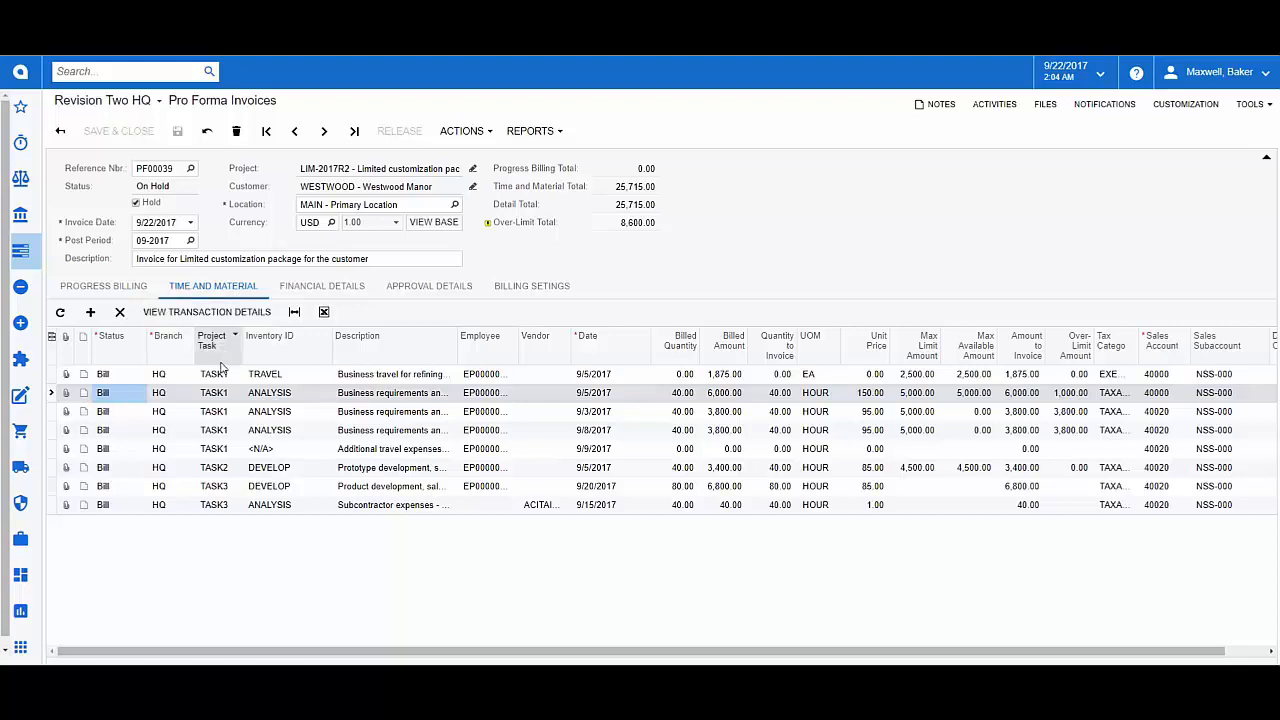
Move the 9/3/2017 TASK1 ANALYSIS line above the 9/5/2017 TASK1 ANALYSIS line.
{"action": "left_click", "coordinate": [135, 420]}
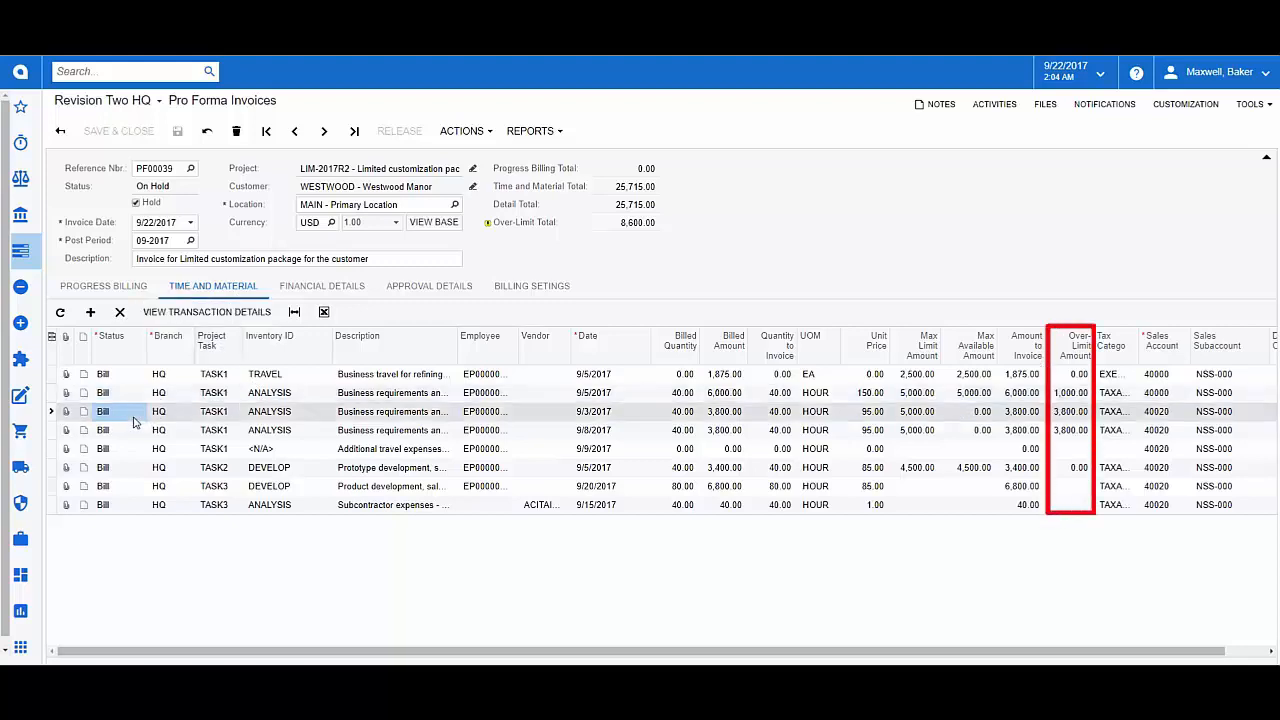
{"action": "left_click_drag", "start_coordinate": [122, 422], "coordinate": [124, 401]}
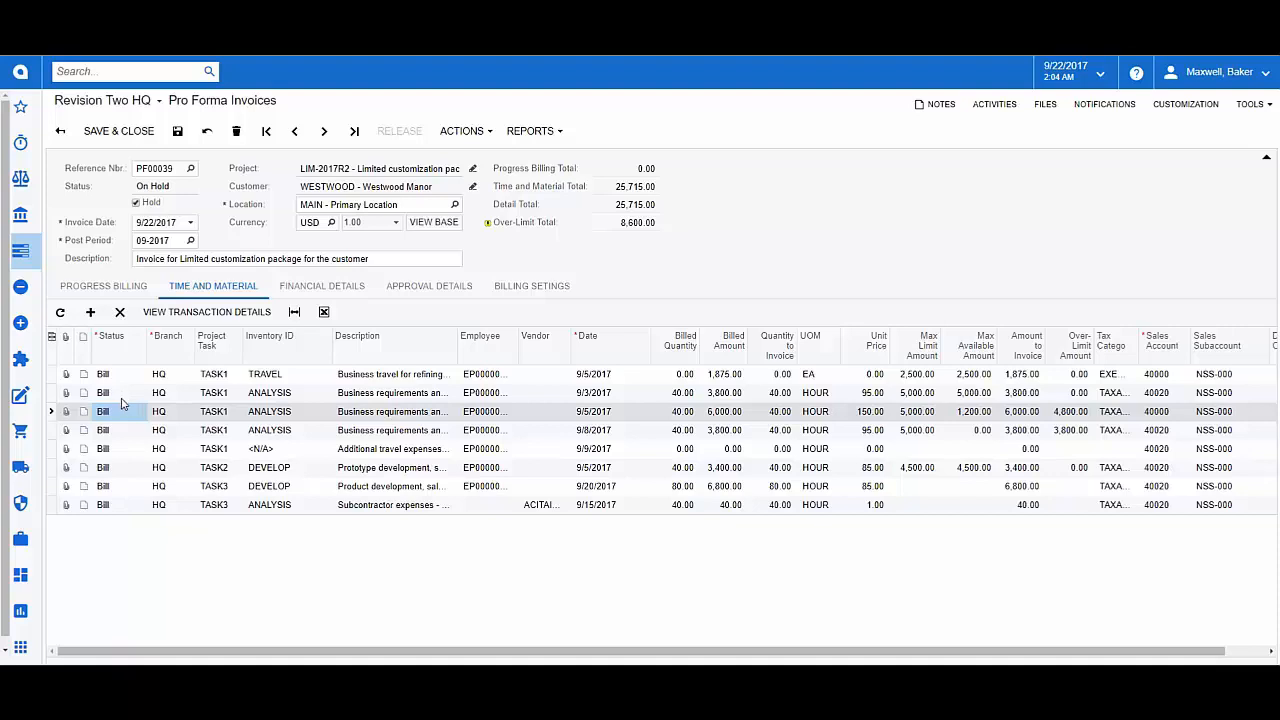
Add a TASK1 line for ANALYSIS described as "Adjustment - discount" with an amount to invoice of -1,000.
{"action": "left_click", "coordinate": [90, 312]}
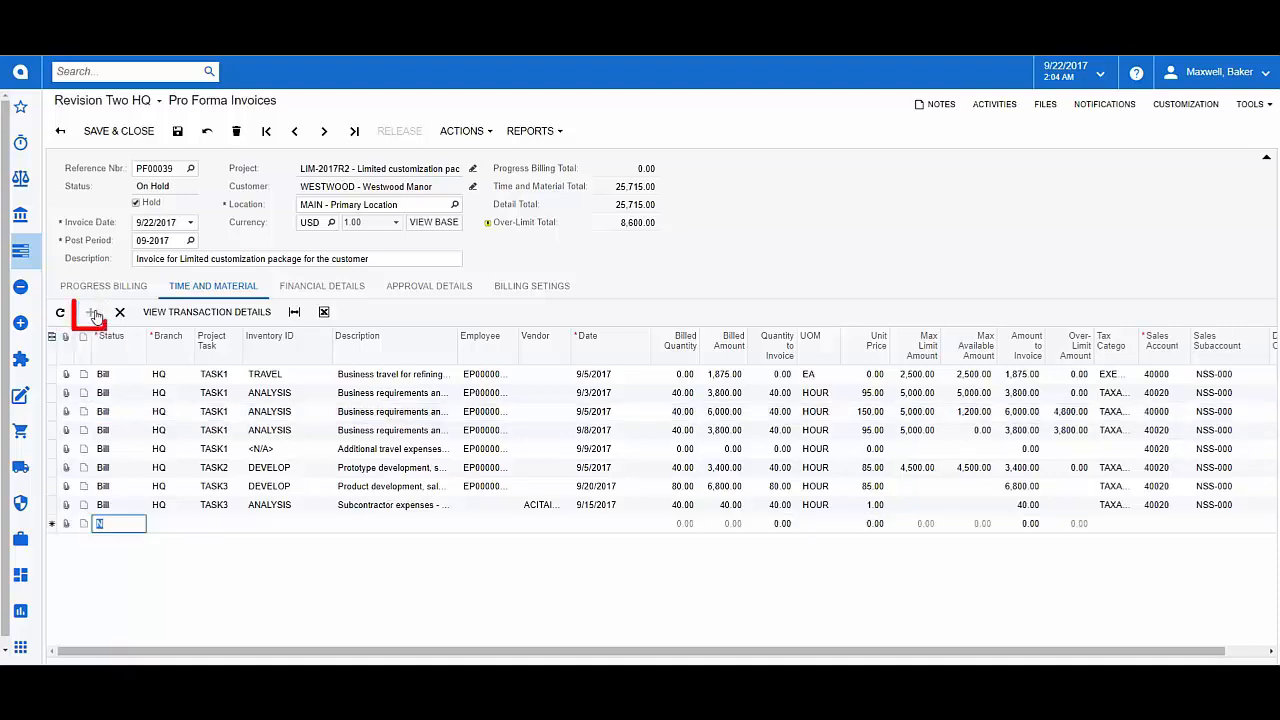
{"action": "left_click", "coordinate": [228, 523]}
{"action": "type", "text": "TASK1"}
{"action": "key", "text": "Tab"}
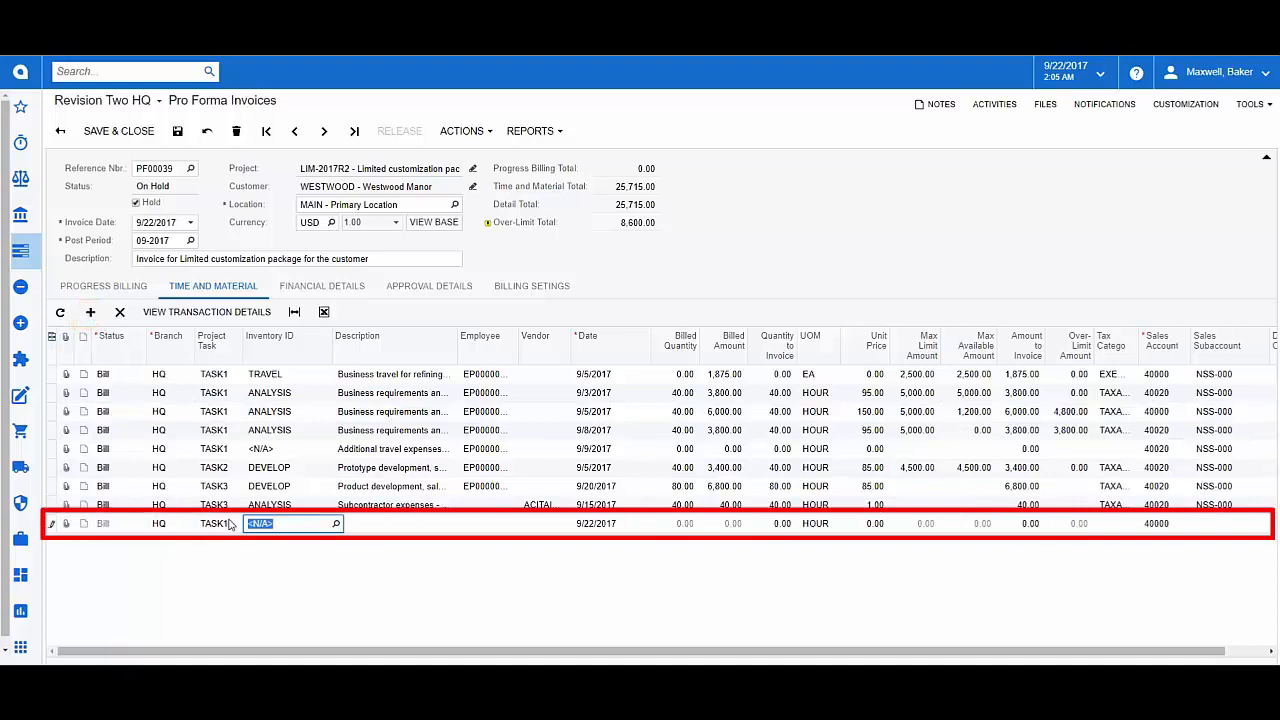
{"action": "type", "text": "ANALYSIS"}
{"action": "key", "text": "Tab"}
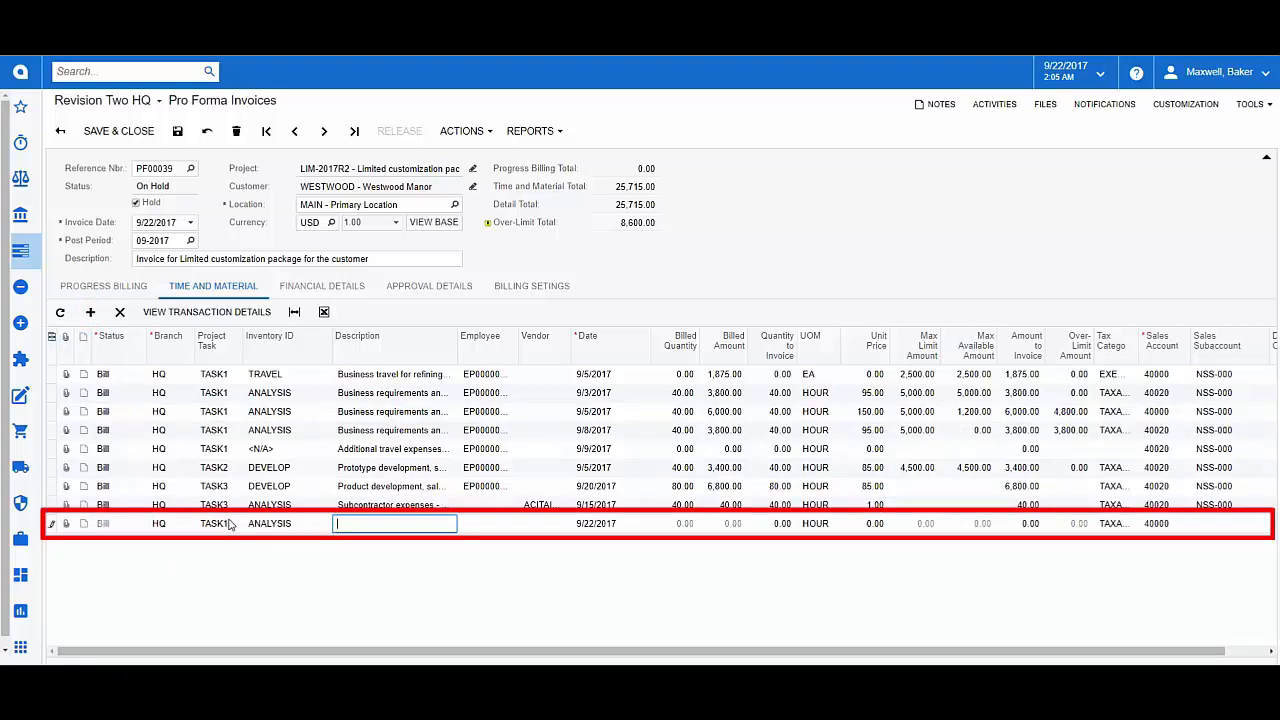
{"action": "type", "text": "Adjustment - discount"}
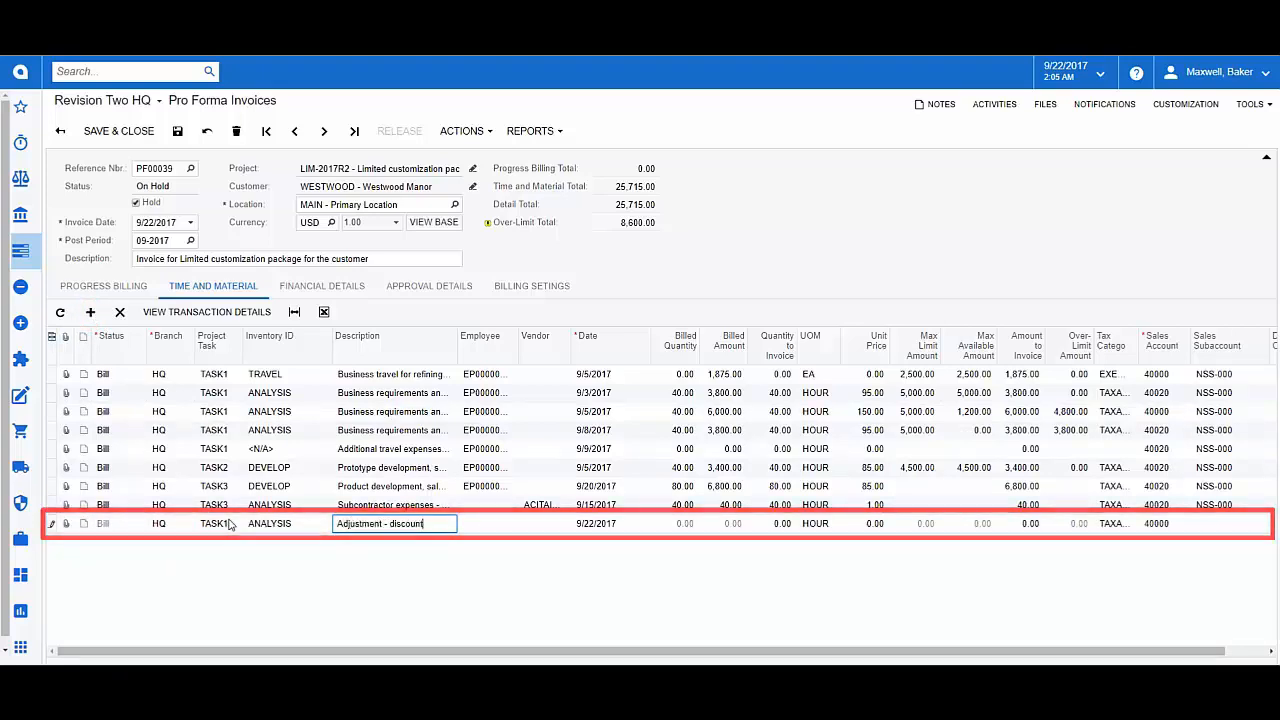
{"action": "left_click", "coordinate": [1003, 528]}
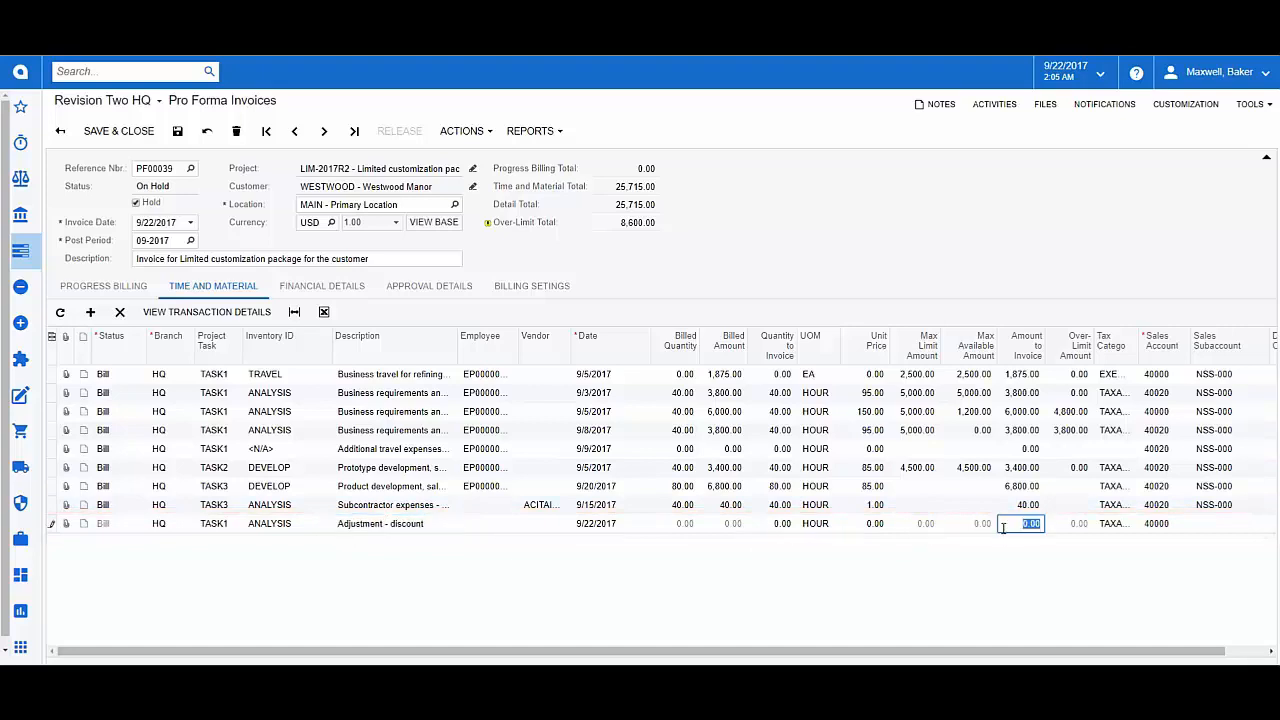
{"action": "type", "text": "-"}
{"action": "type", "text": "0"}
{"action": "key", "text": "Tab"}
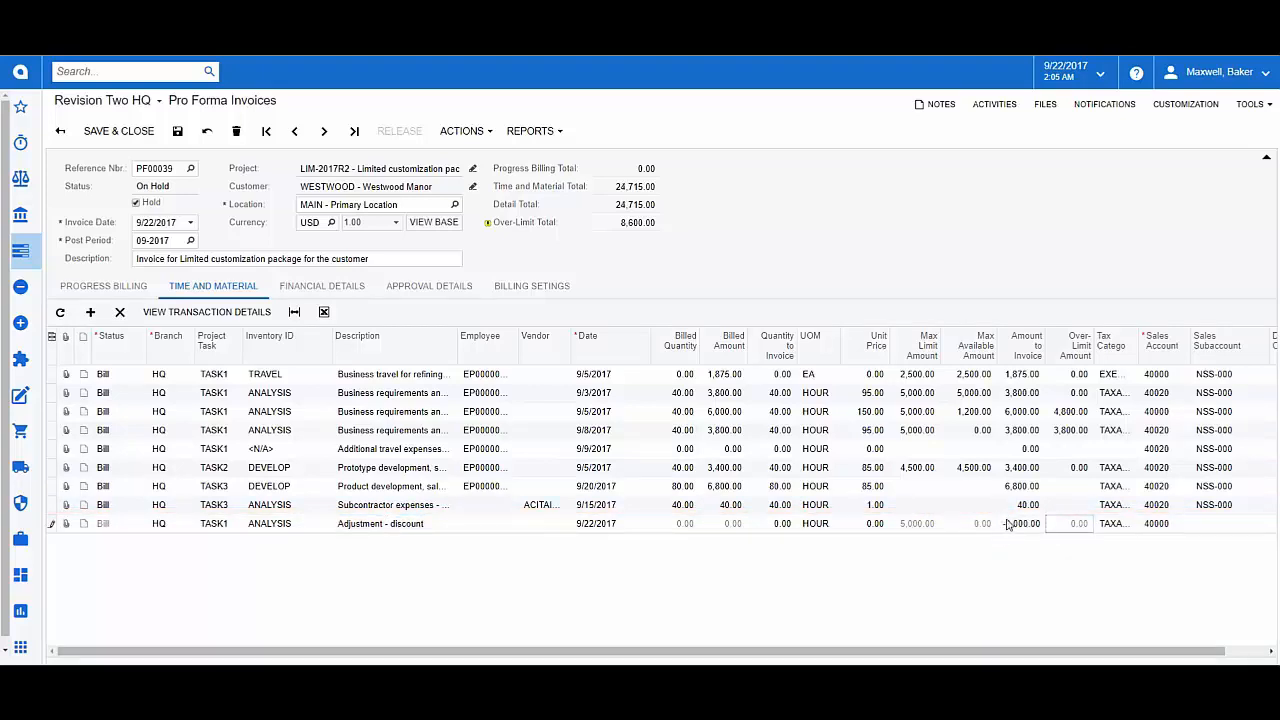
Move the discount adjustment line directly below the 9/3/2017 TASK1 ANALYSIS line.
{"action": "left_click", "coordinate": [632, 526]}
{"action": "double_click", "coordinate": [348, 524]}
{"action": "left_click_drag", "start_coordinate": [264, 522], "coordinate": [268, 410]}
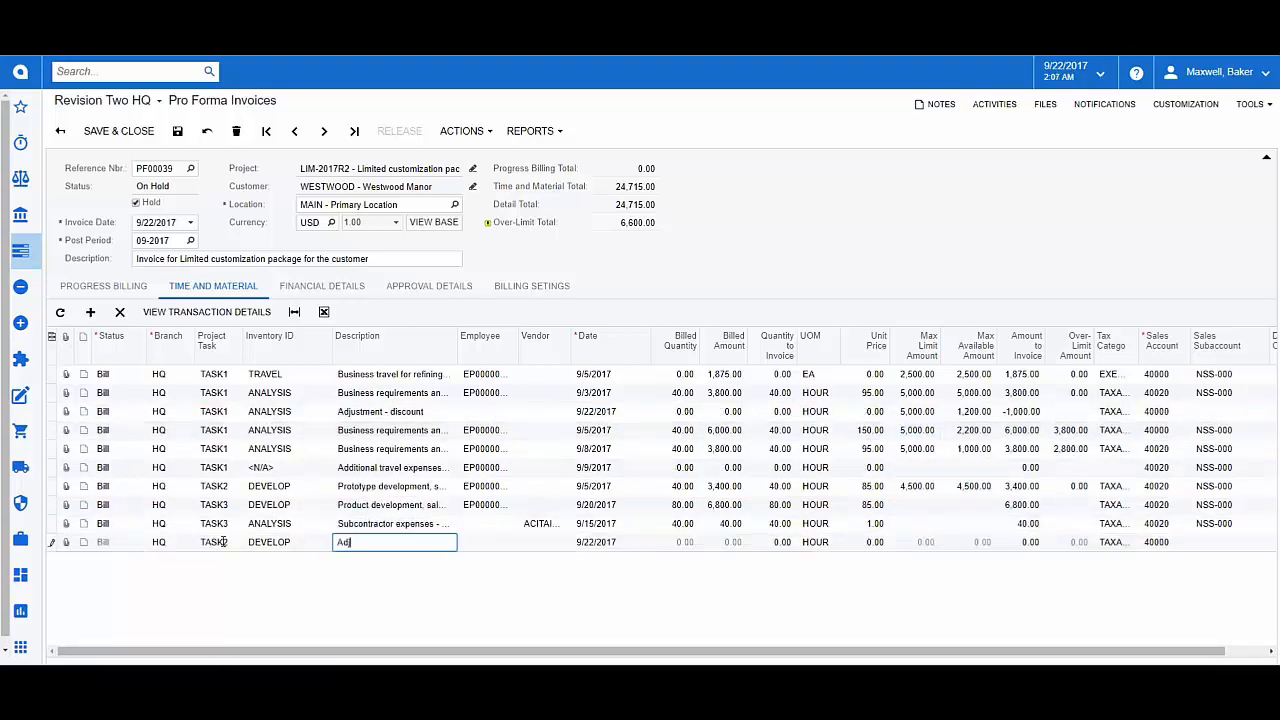
Complete the new TASK2 DEVELOP line as "Adjustment - additional expenses" with 500 to invoice and move it directly below the prototype development line.
{"action": "type", "text": "justment - additional expenses"}
{"action": "left_click", "coordinate": [1016, 544]}
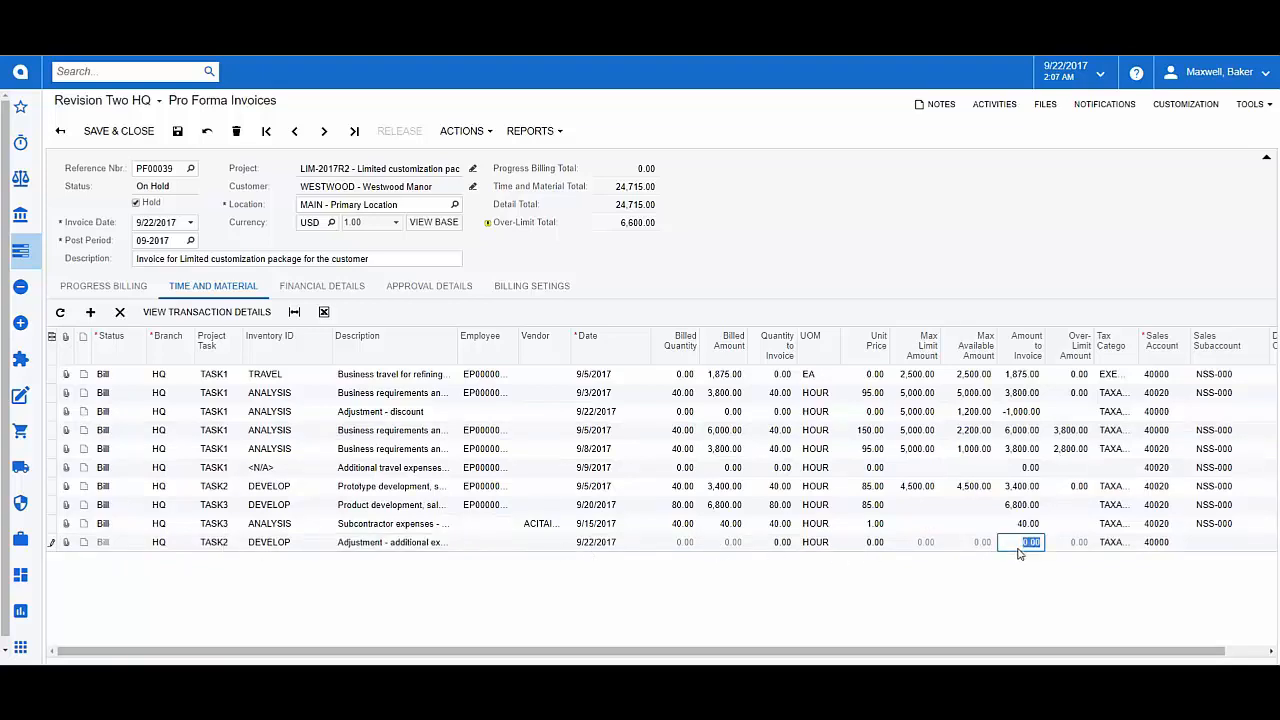
{"action": "type", "text": "500"}
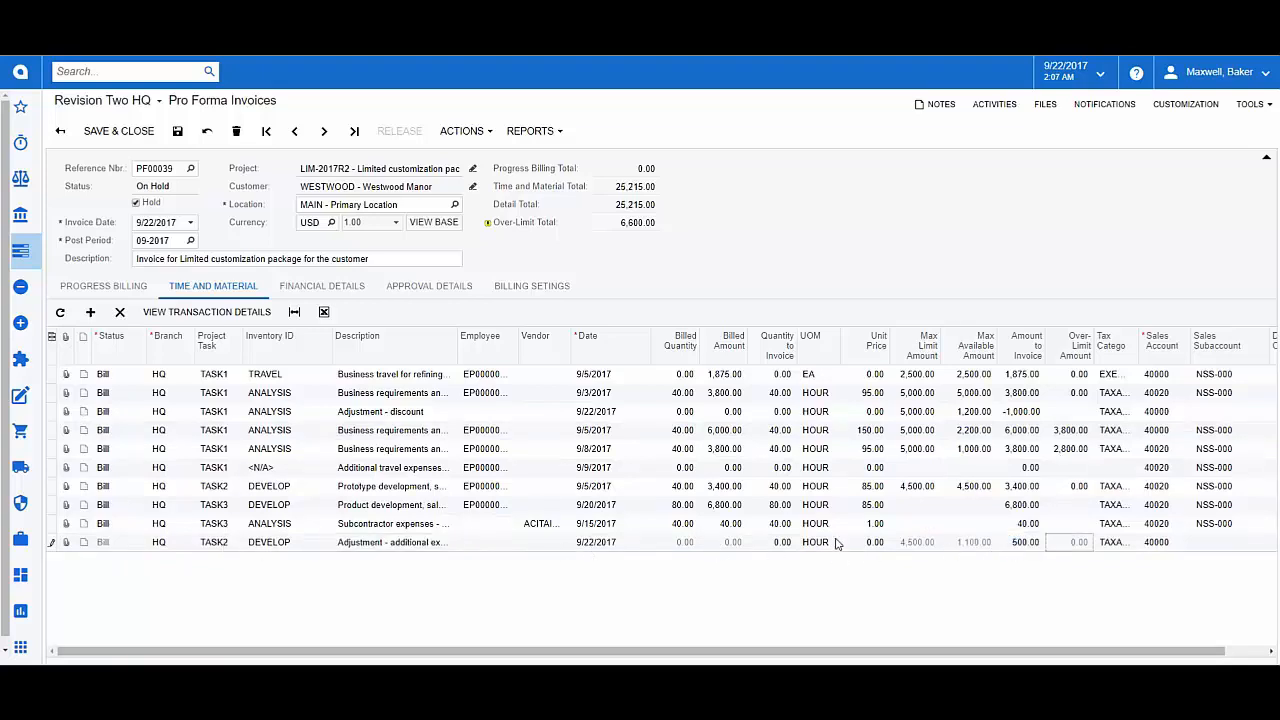
{"action": "left_click", "coordinate": [838, 544]}
{"action": "left_click_drag", "start_coordinate": [276, 542], "coordinate": [270, 496]}
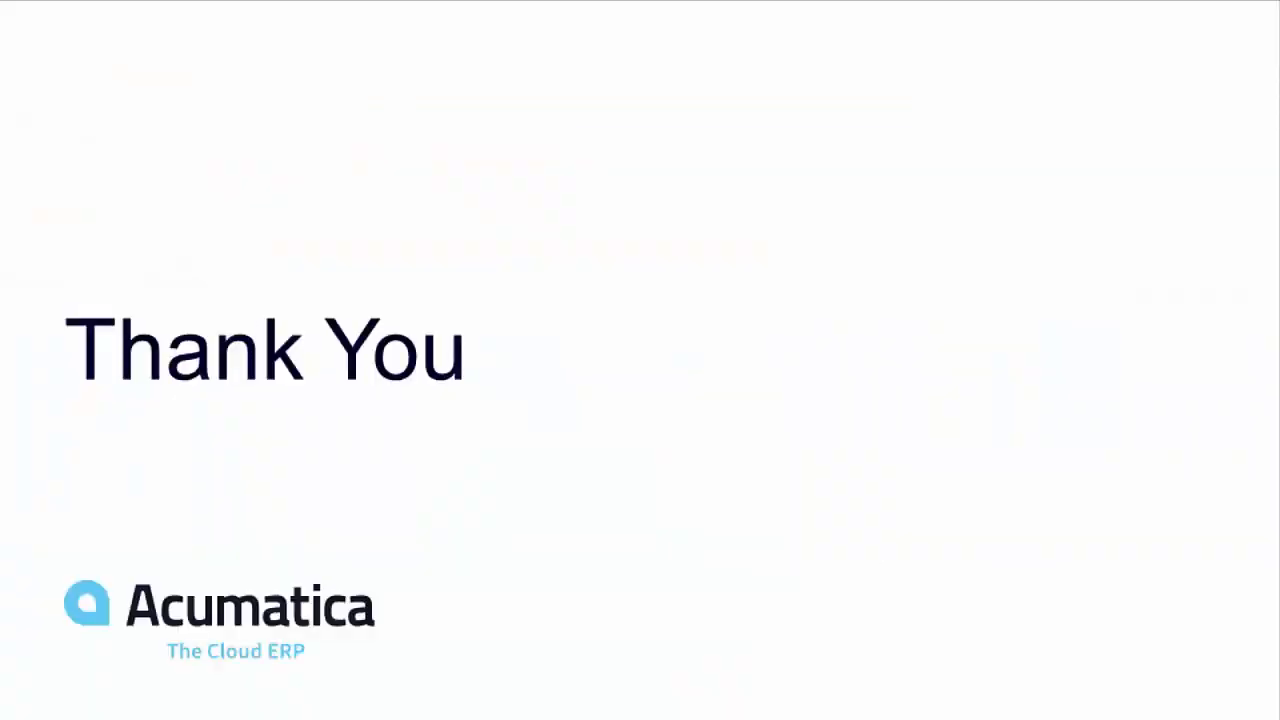